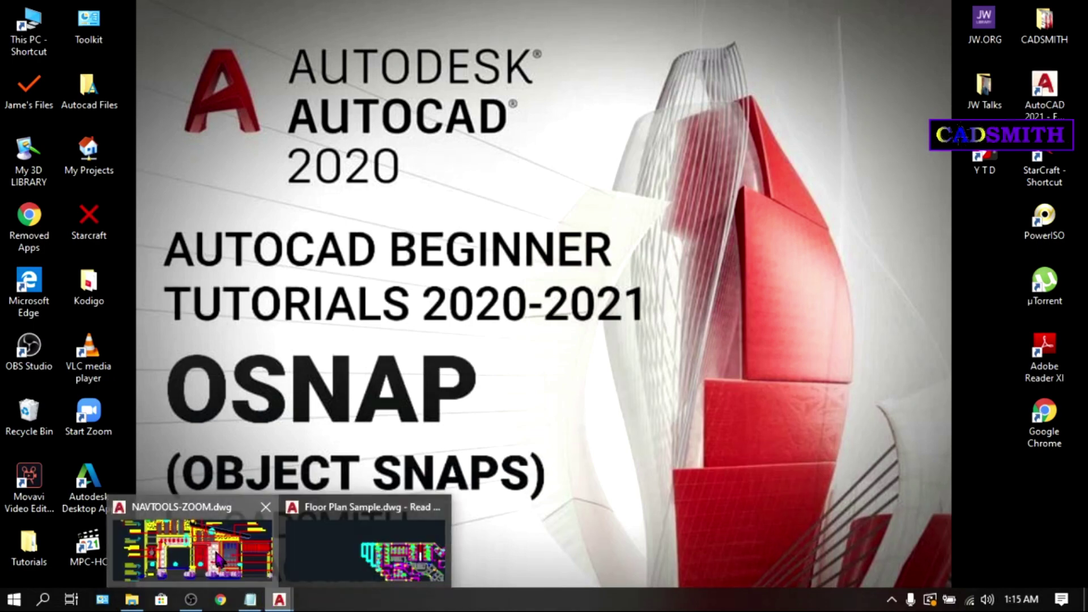
- Switch to the NAVTOOLS-ZOOM drawing in AutoCAD and bring the DA-01 opening of the front elevation into view
left_click(232, 561)
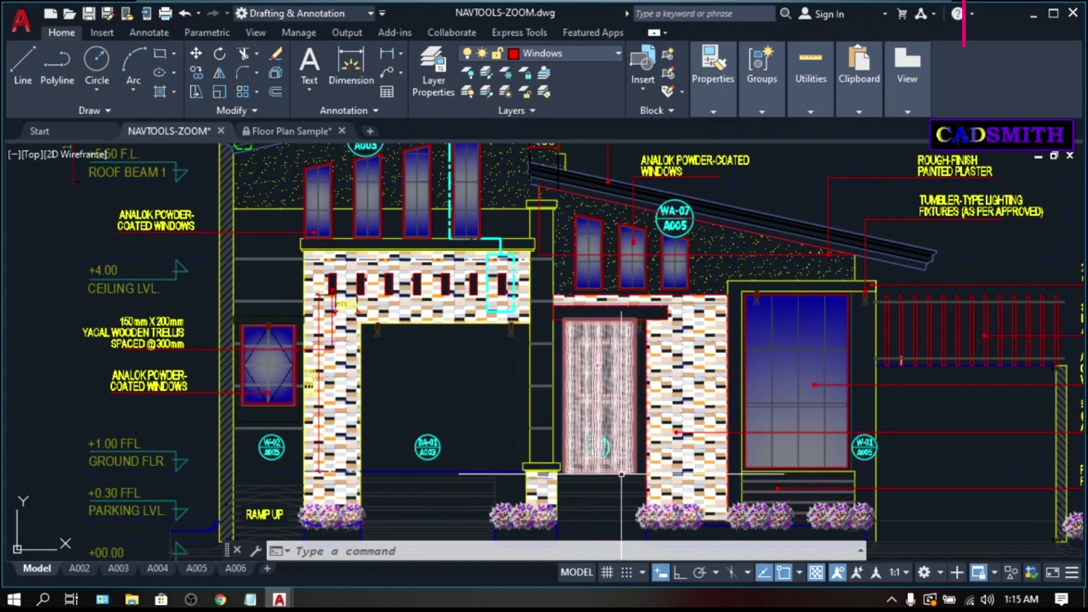
scroll(622, 474, "down", 3)
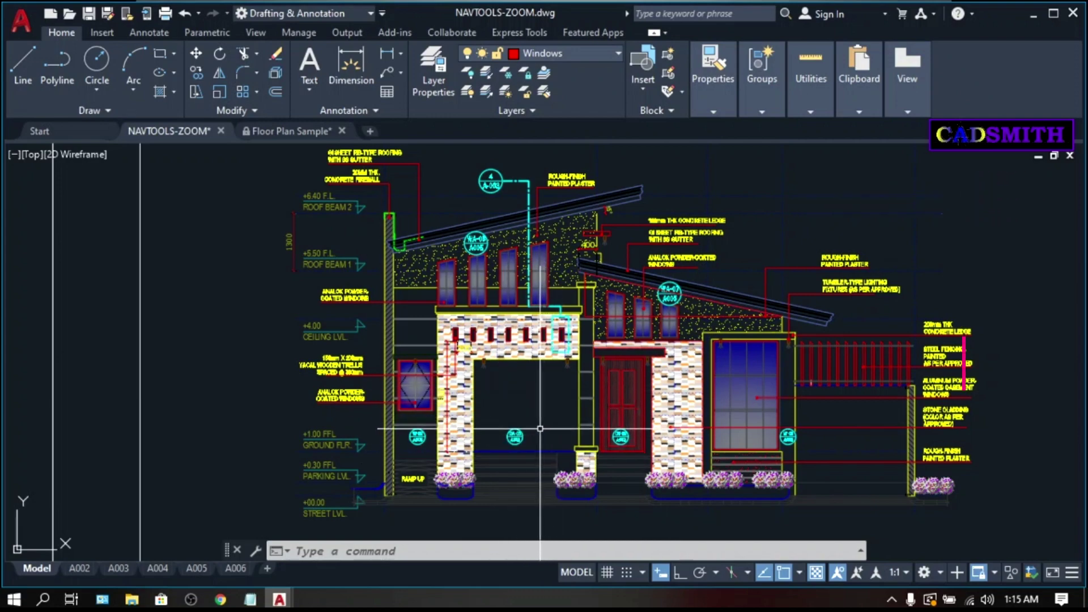
scroll(527, 439, "up", 10)
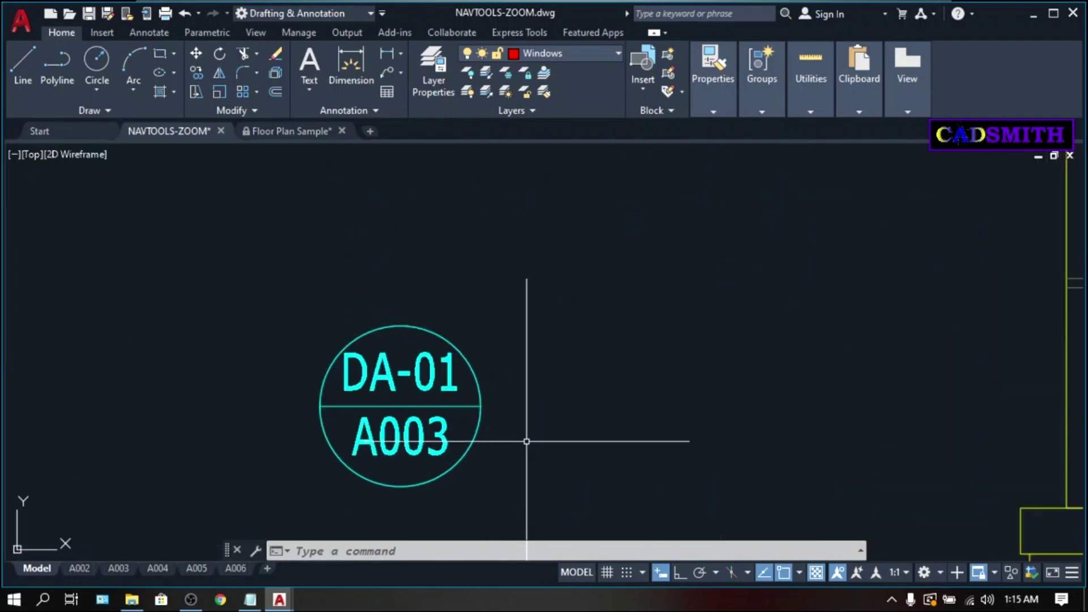
scroll(527, 441, "down", 5)
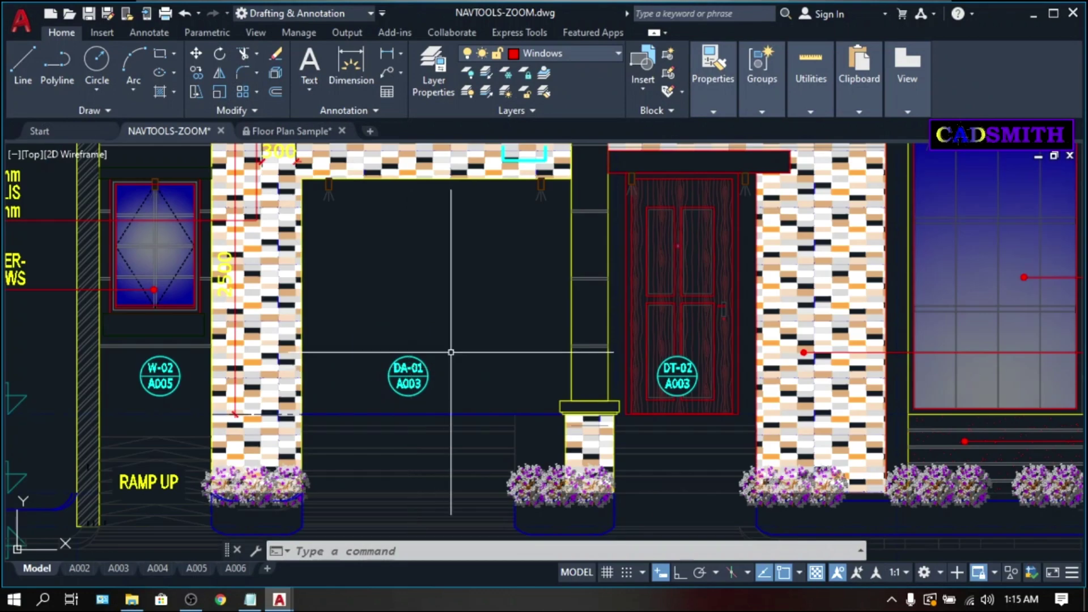
middle_click_drag(450, 356, 457, 371)
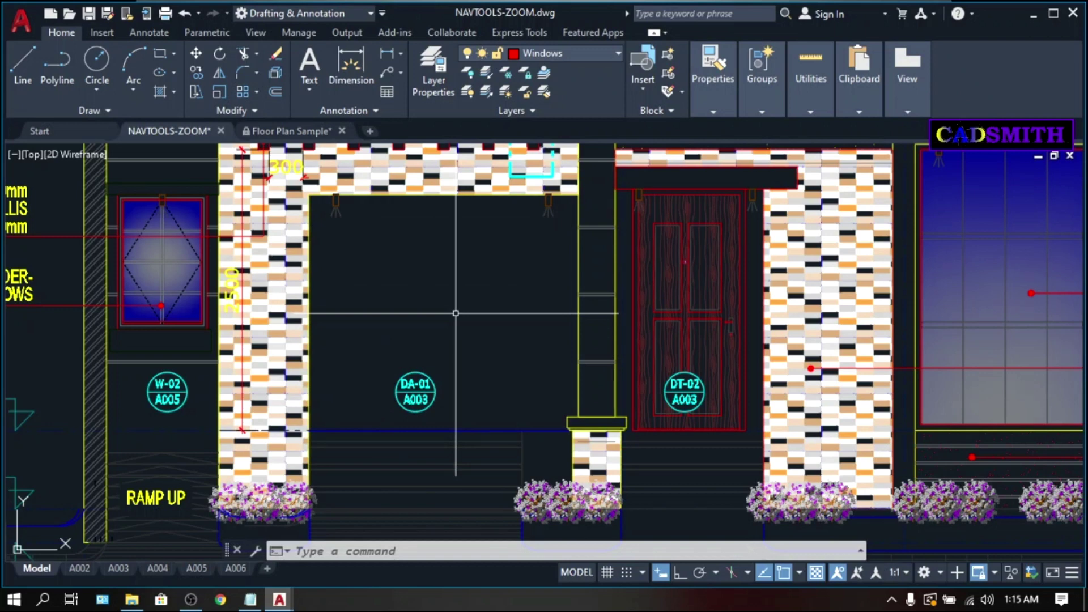
- Toggle object snap off and back on twice
key("F3")
key("F3")
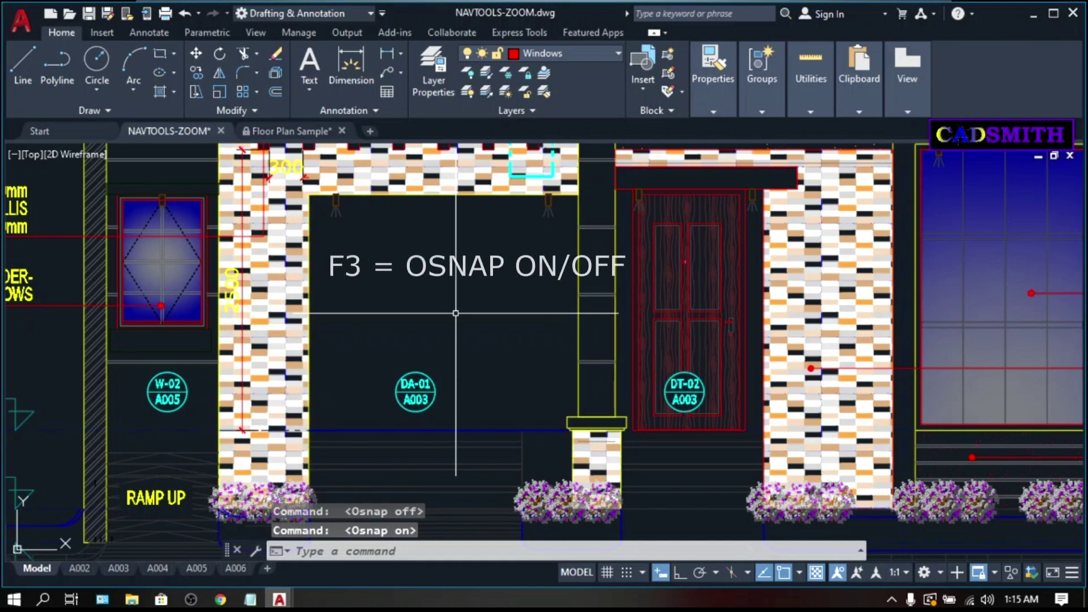
scroll(456, 312, "down", 3)
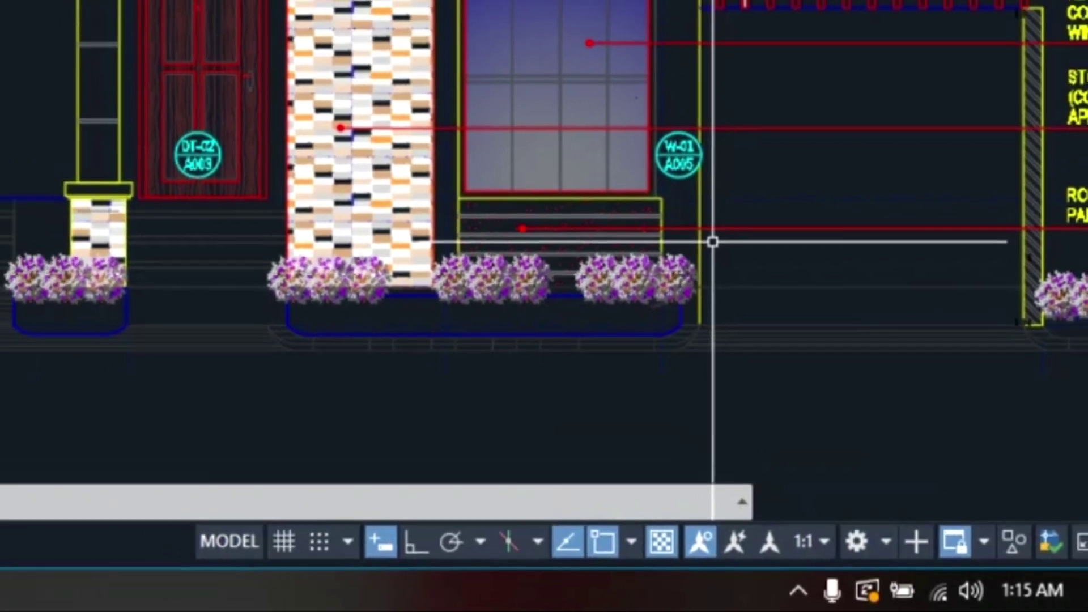
key("F3")
key("F3")
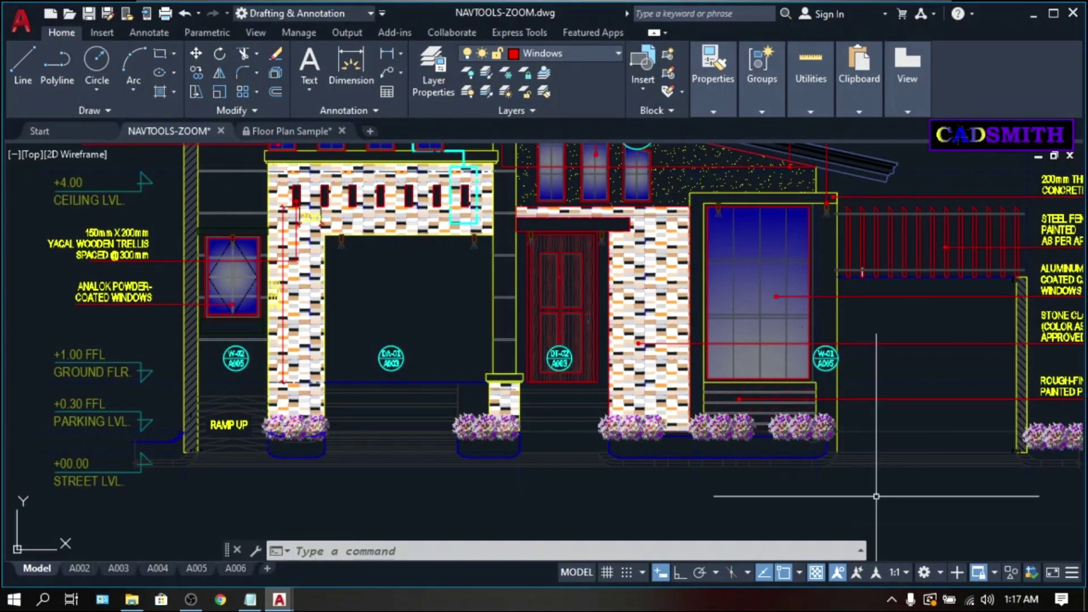
- Zoom to the drawing extents and close in on the DA-01 aluminum sliding door elevation in the door schedule
type("z")
key("Return")
type("e")
key("Return")
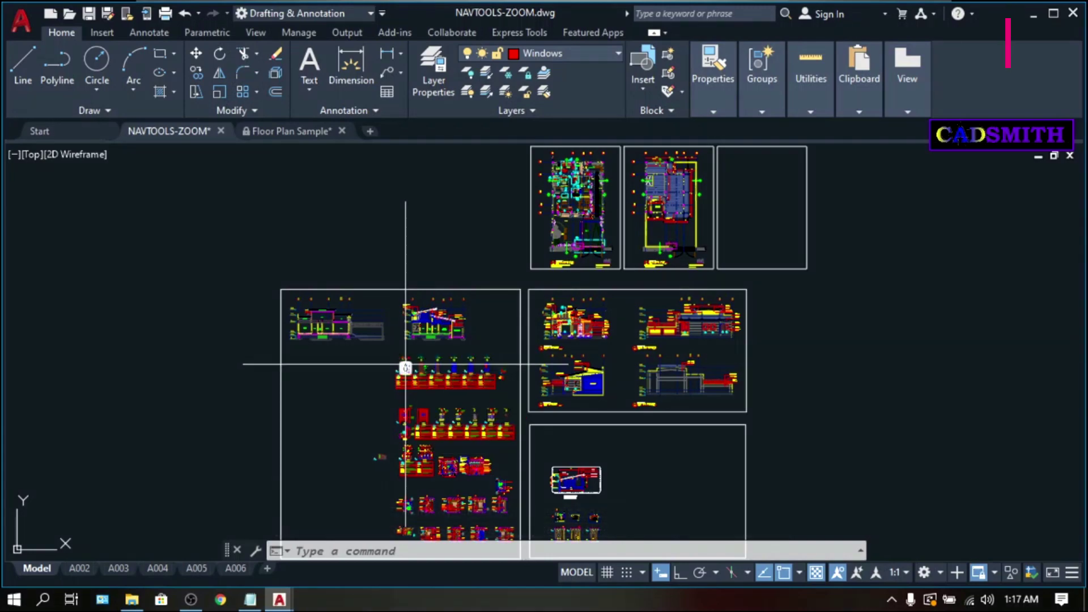
scroll(405, 358, "up", 10)
middle_click_drag(405, 369, 344, 250)
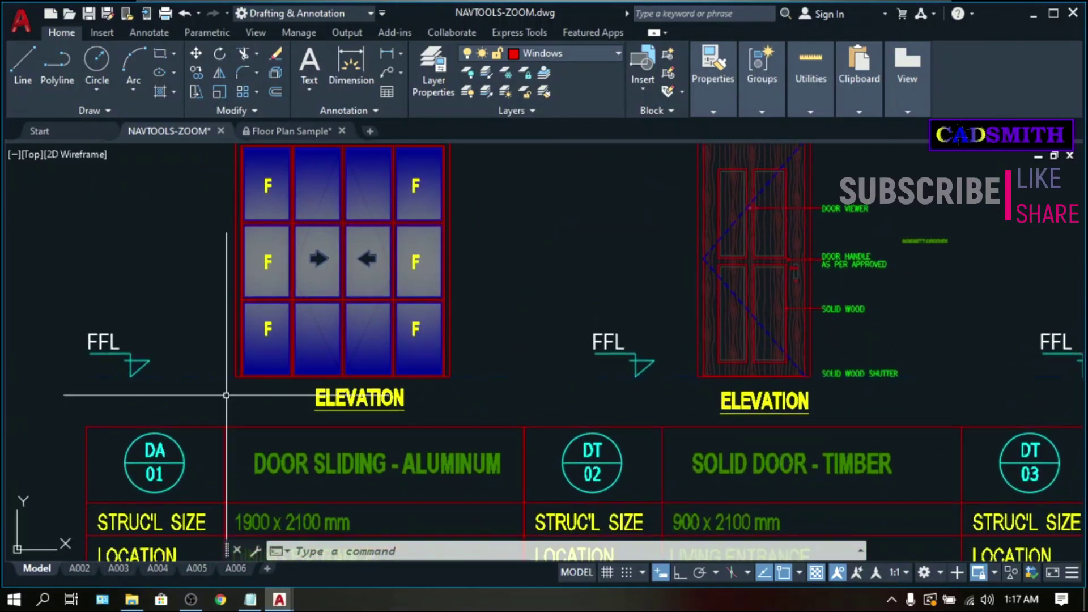
middle_click_drag(385, 292, 276, 377)
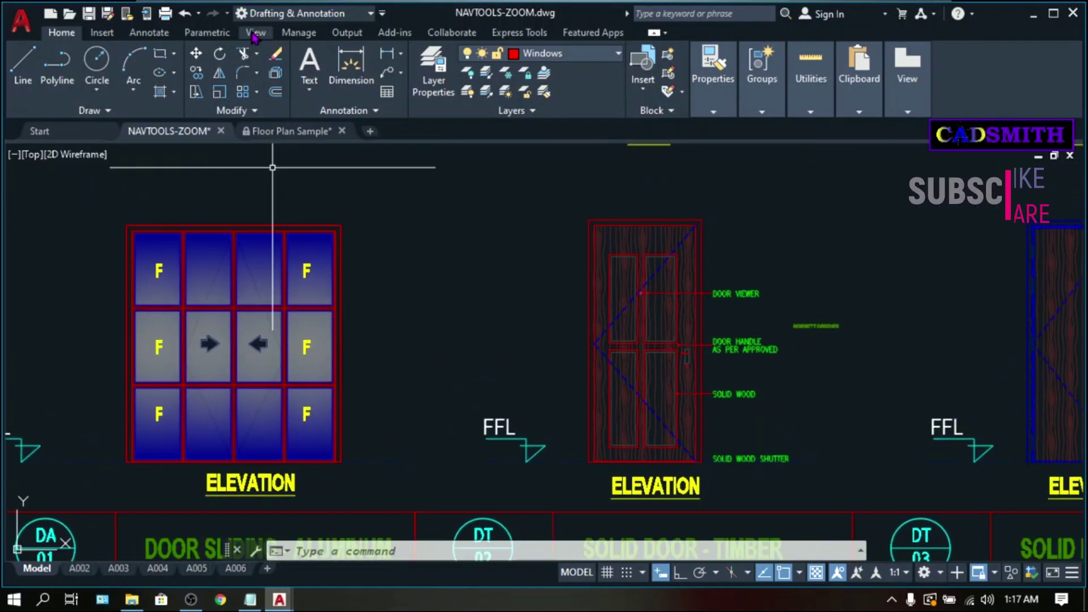
- Split model space into two vertical viewports, one framing the sliding door elevation and the other the front elevation
left_click(256, 32)
left_click(358, 89)
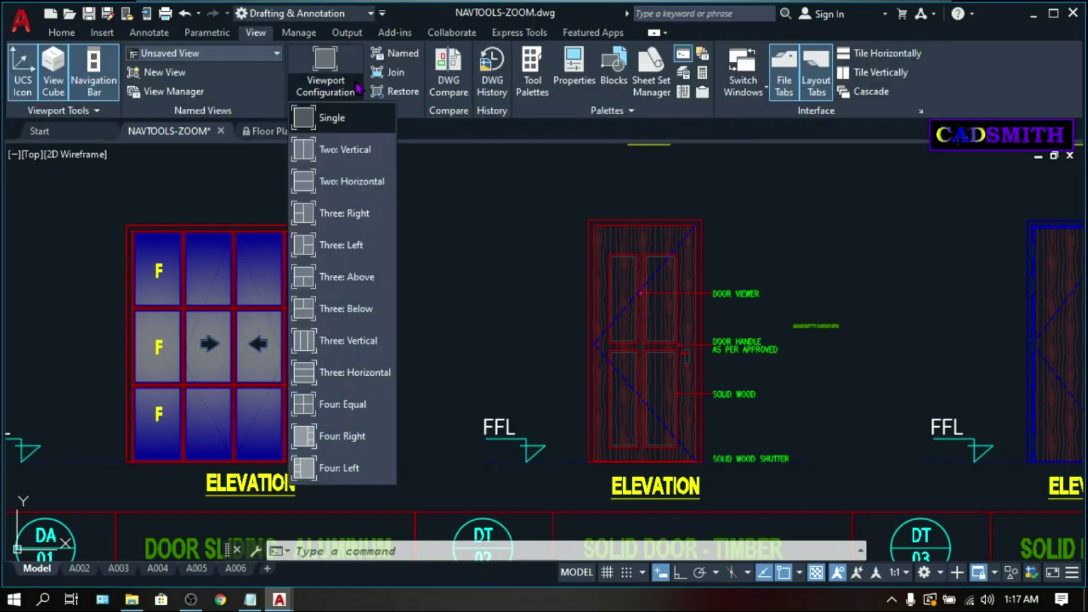
left_click(344, 150)
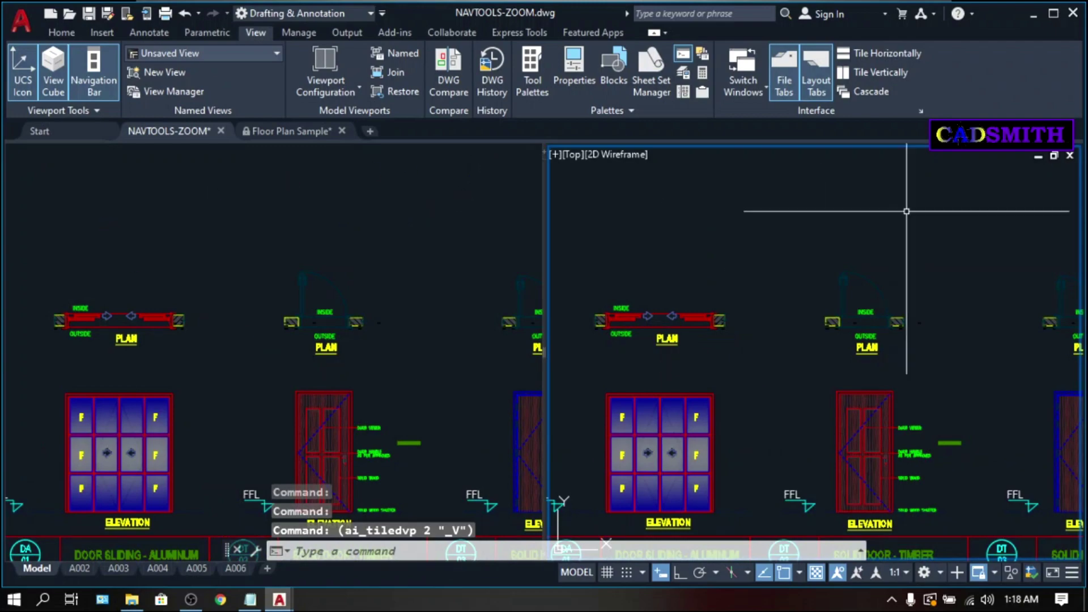
scroll(318, 170, "up", 5)
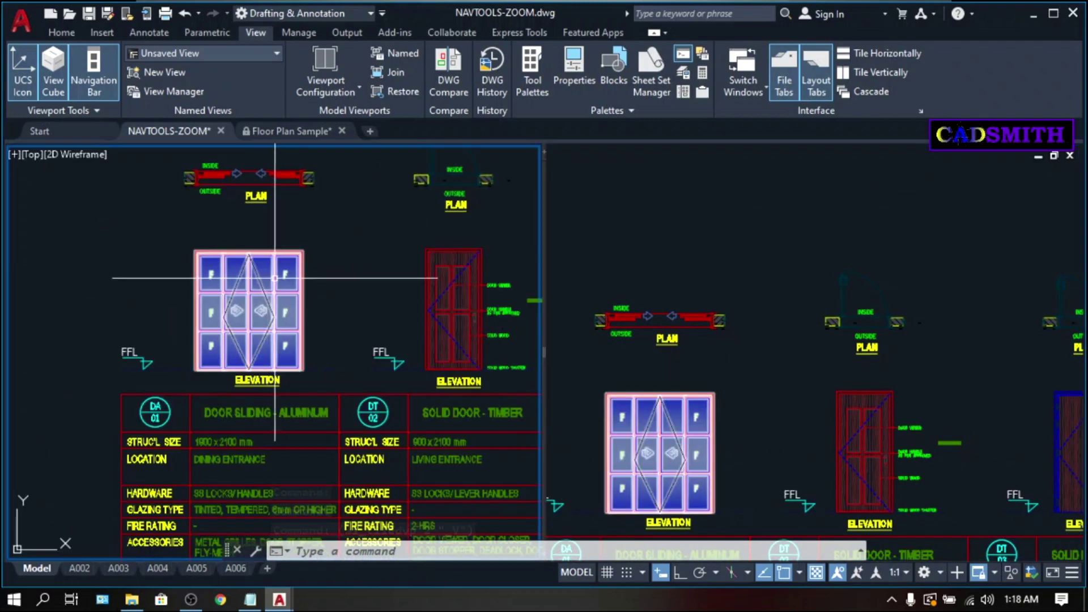
scroll(690, 242, "down", 5)
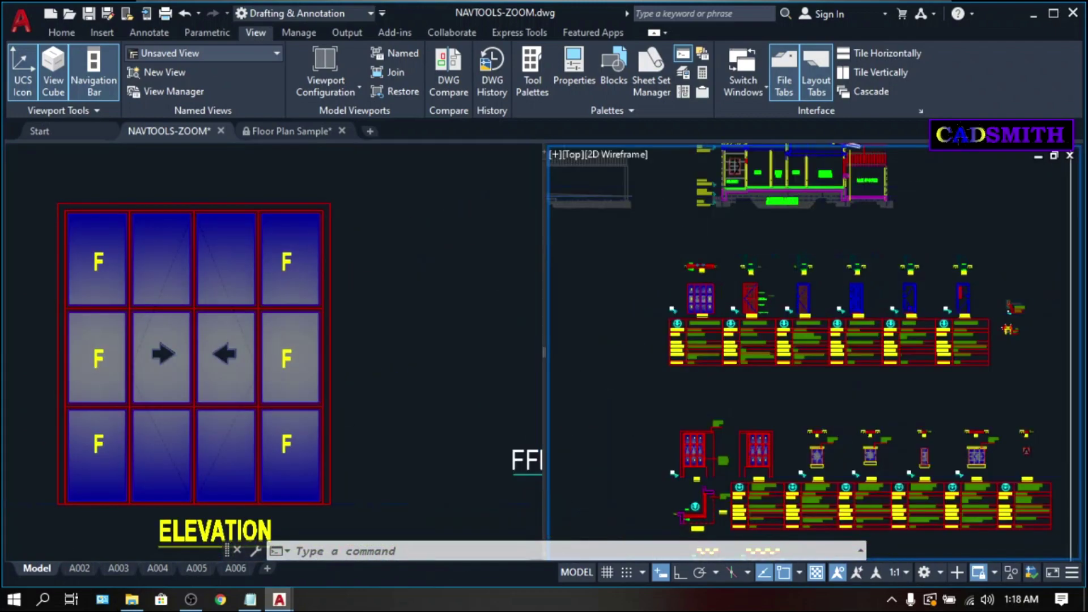
scroll(844, 336, "up", 6)
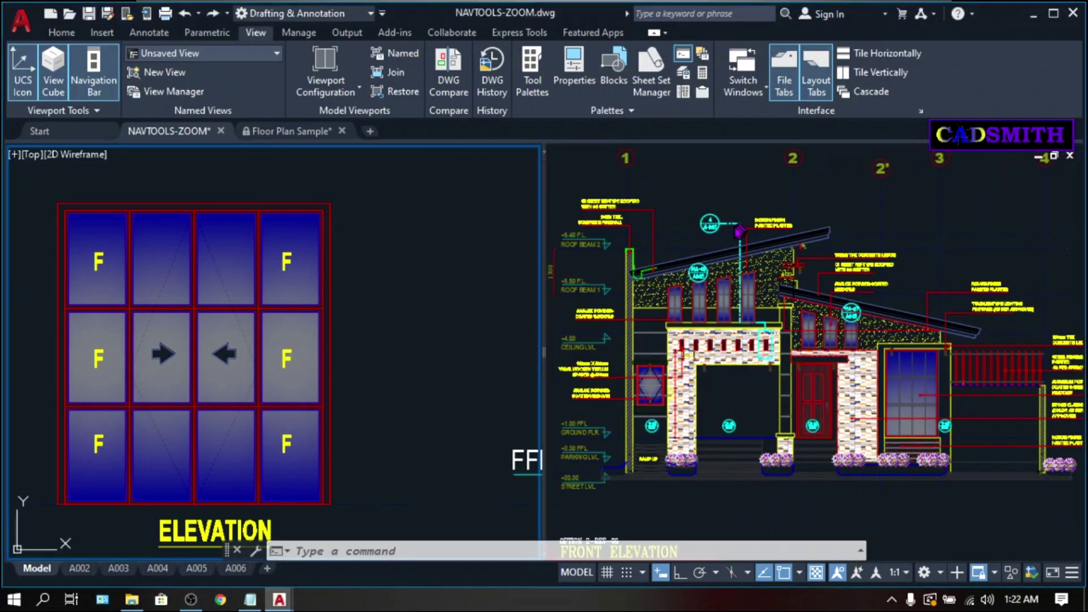
left_click(705, 186)
key("ctrl+r")
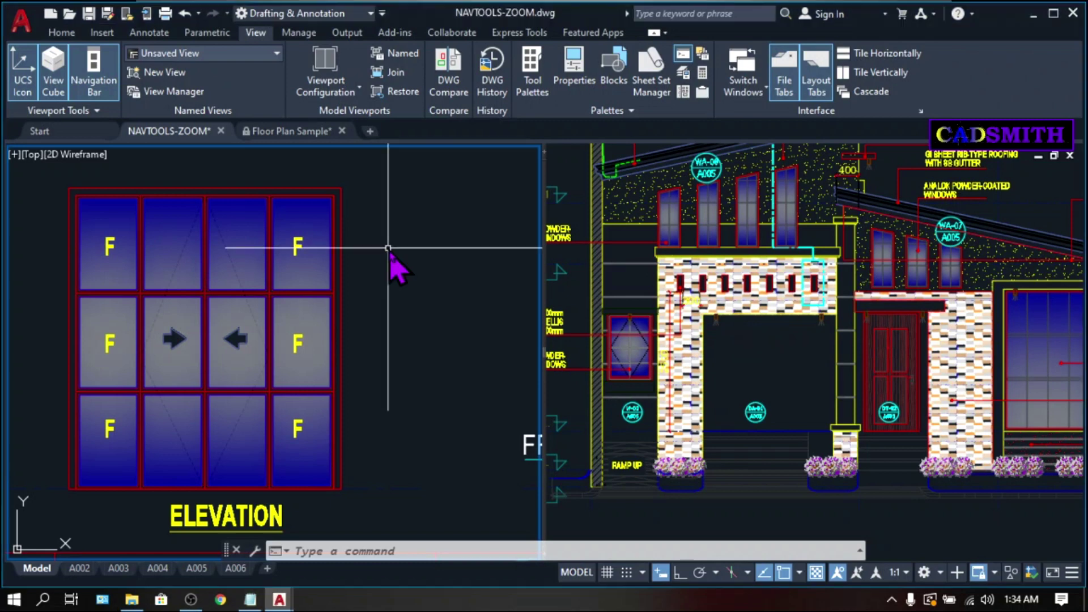
- With object snap off, copy the sliding door by its lower-left corner into the DA-01 opening of the front elevation
type("co")
key("space")
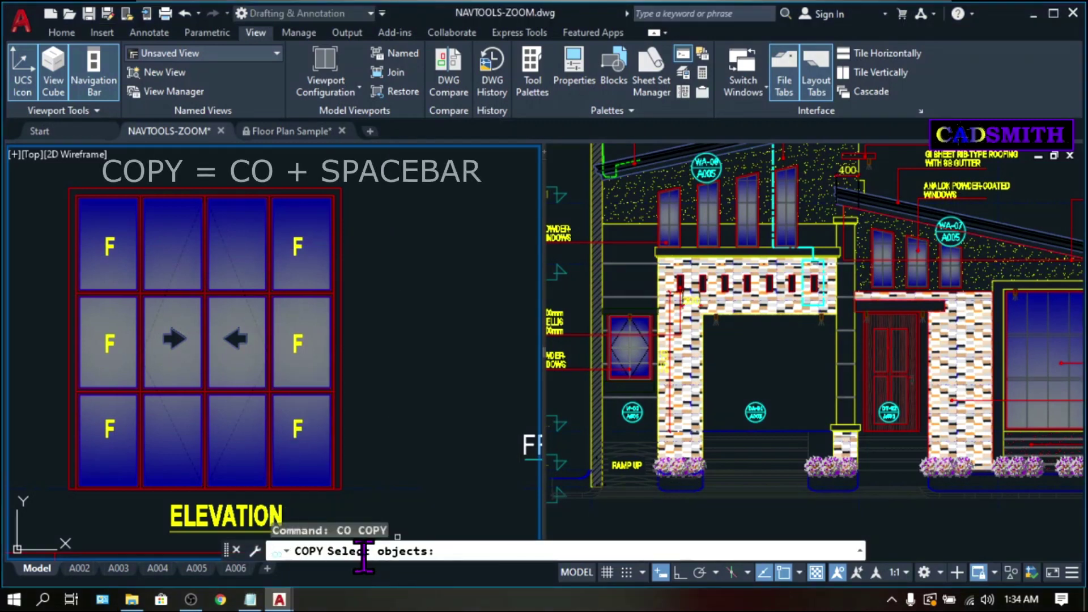
left_click(341, 423)
left_click(341, 422)
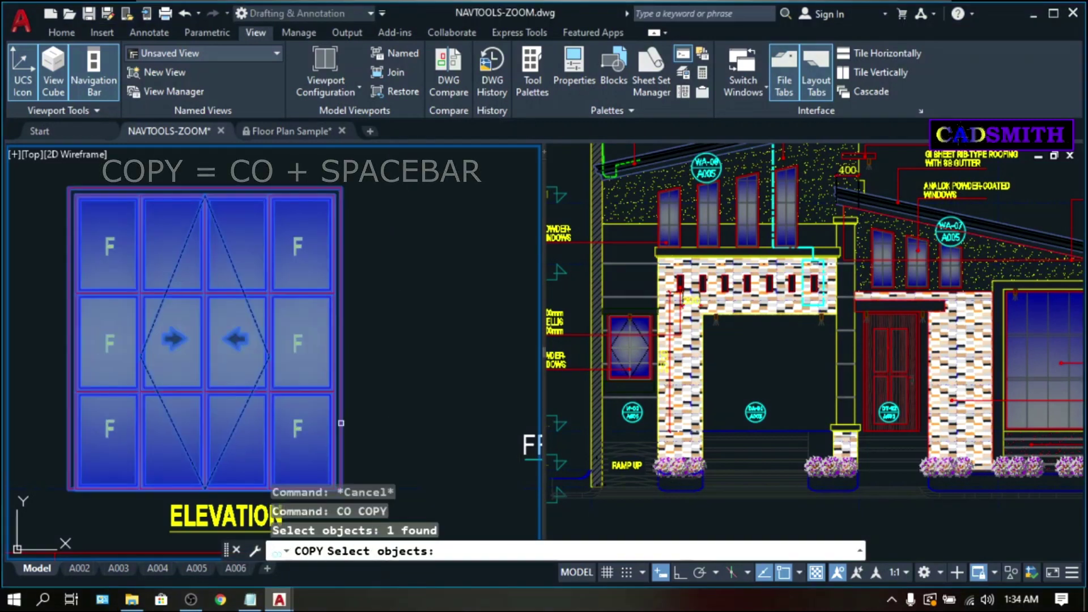
key("space")
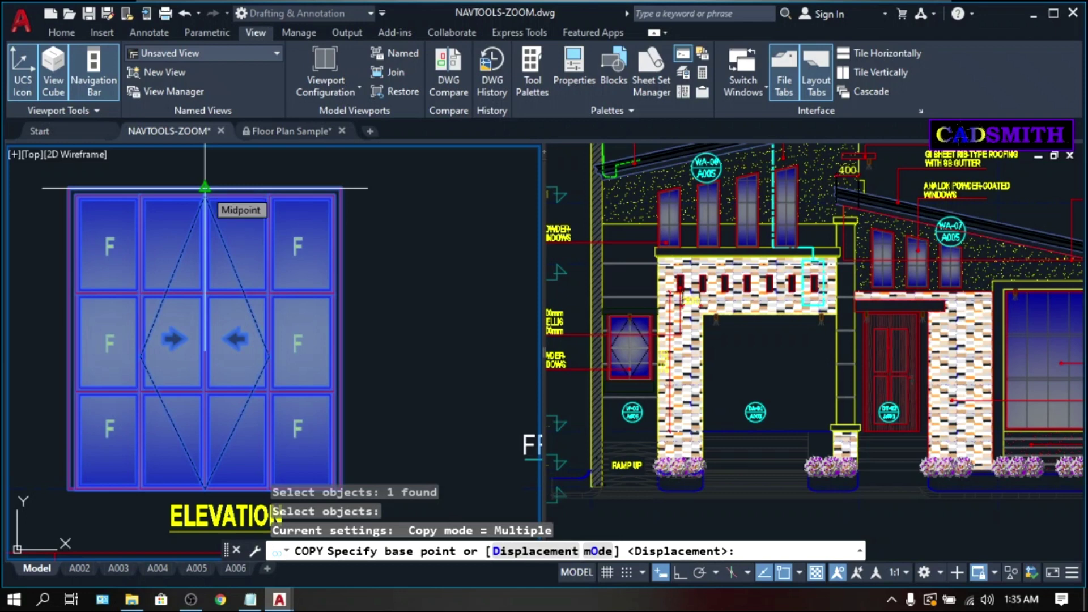
key("F3")
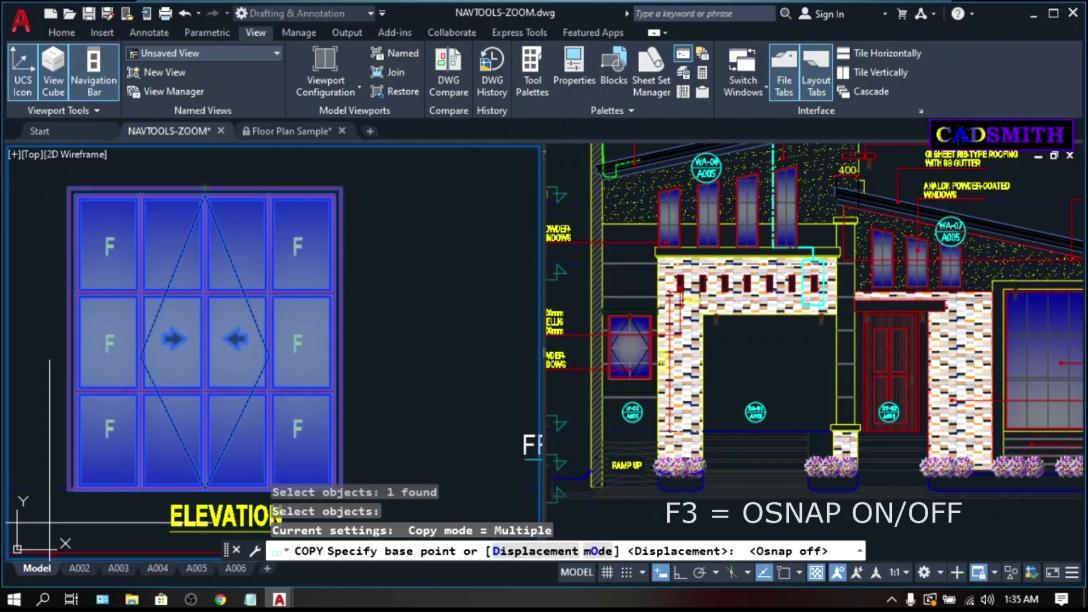
left_click(68, 491)
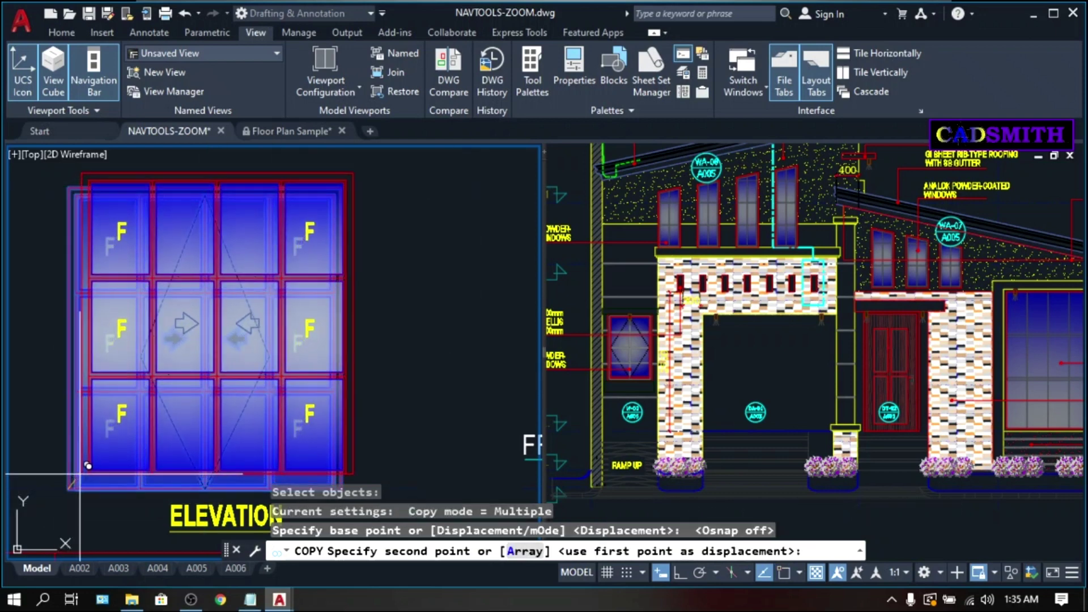
left_click(743, 391)
- Examine how the copied door's lower-left corner meets the wall edge and floor line
scroll(737, 396, "up", 6)
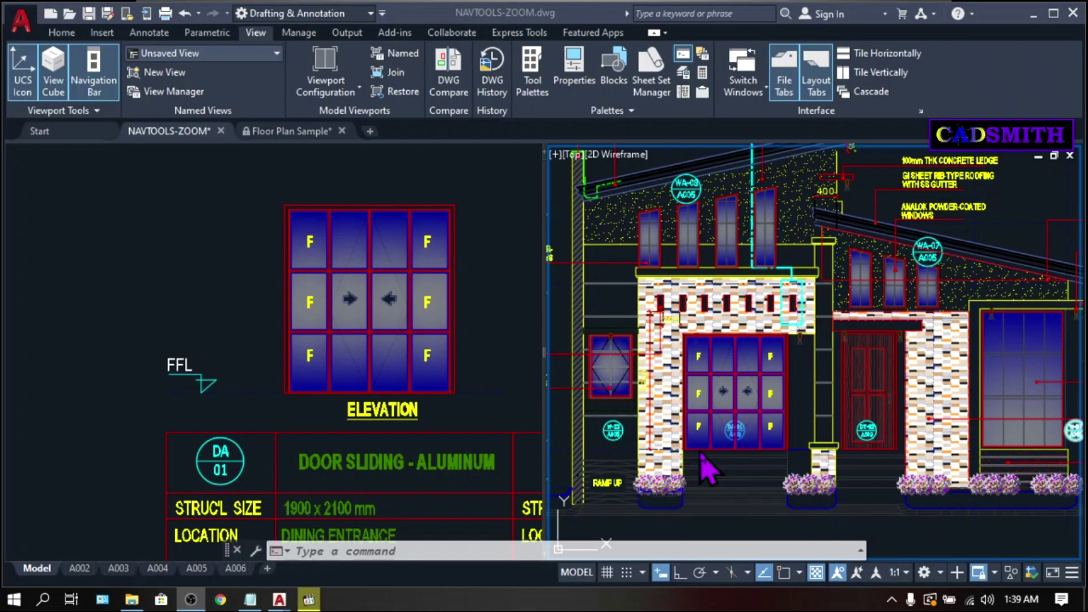
left_click(709, 468)
scroll(669, 451, "up", 8)
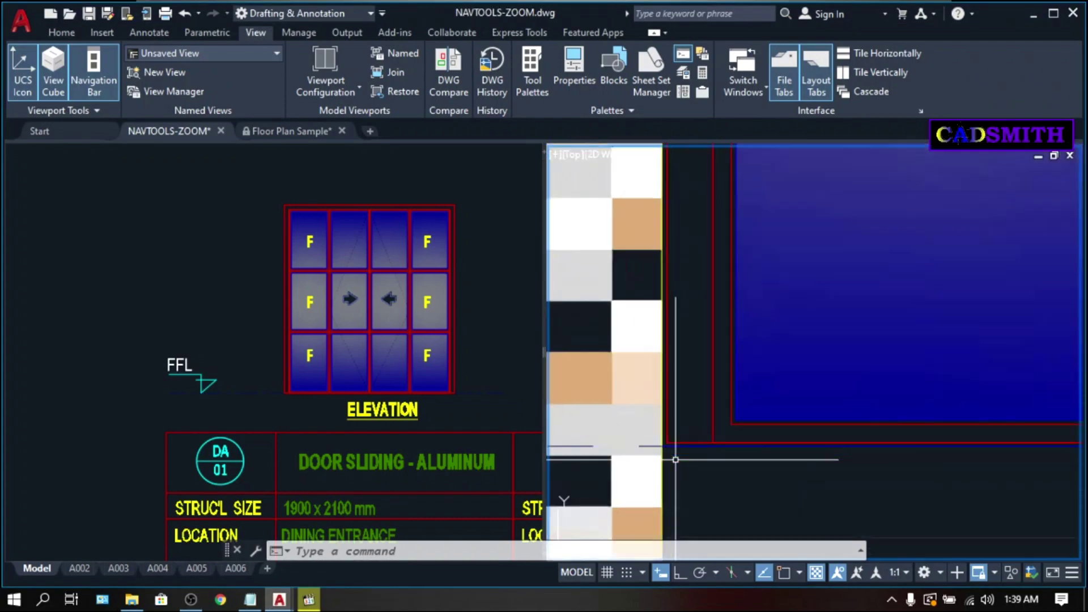
scroll(660, 442, "up", 4)
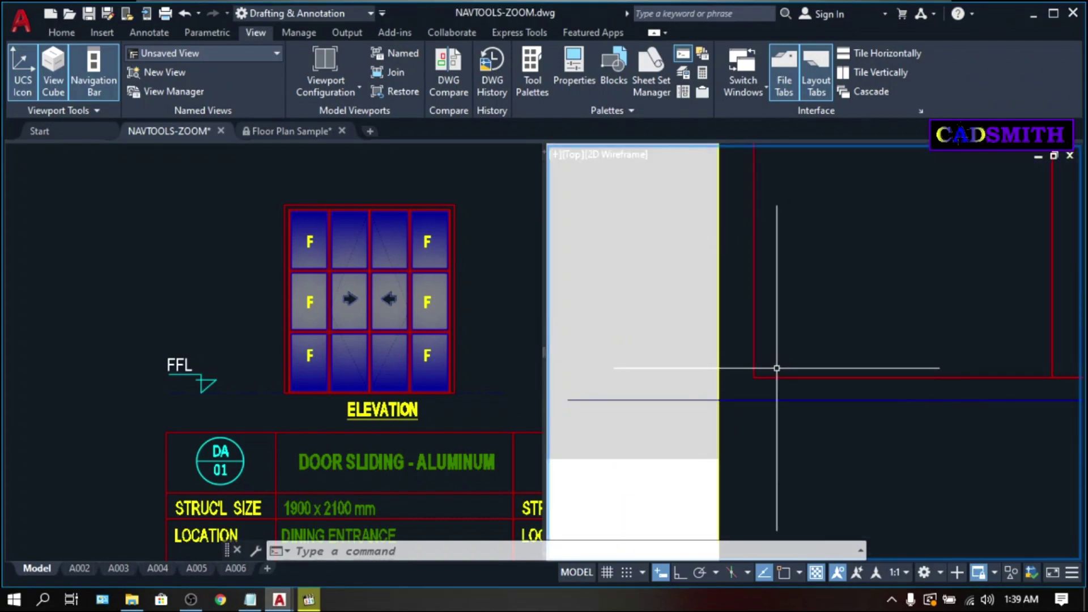
scroll(754, 391, "down", 3)
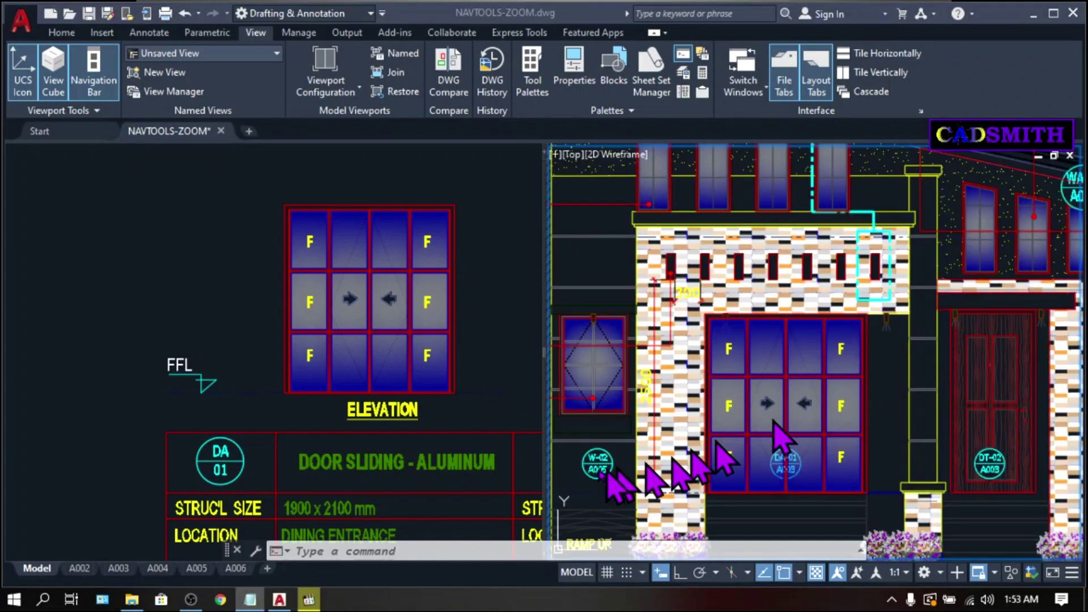
- Open the Floor Plan Sample drawing as read-only from the Database Connectivity sample folder
left_click(63, 135)
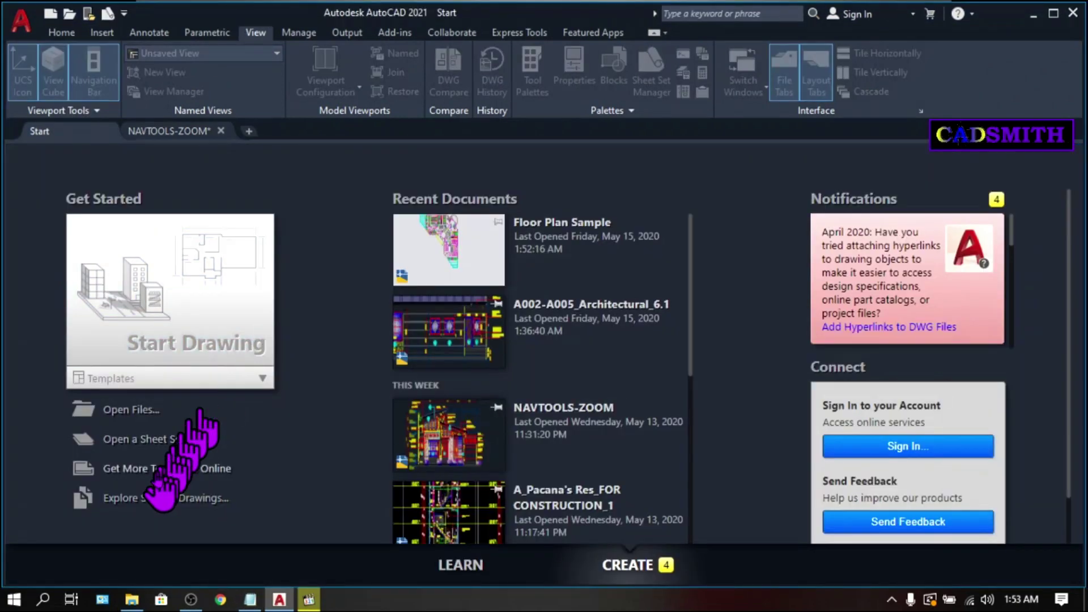
left_click(136, 500)
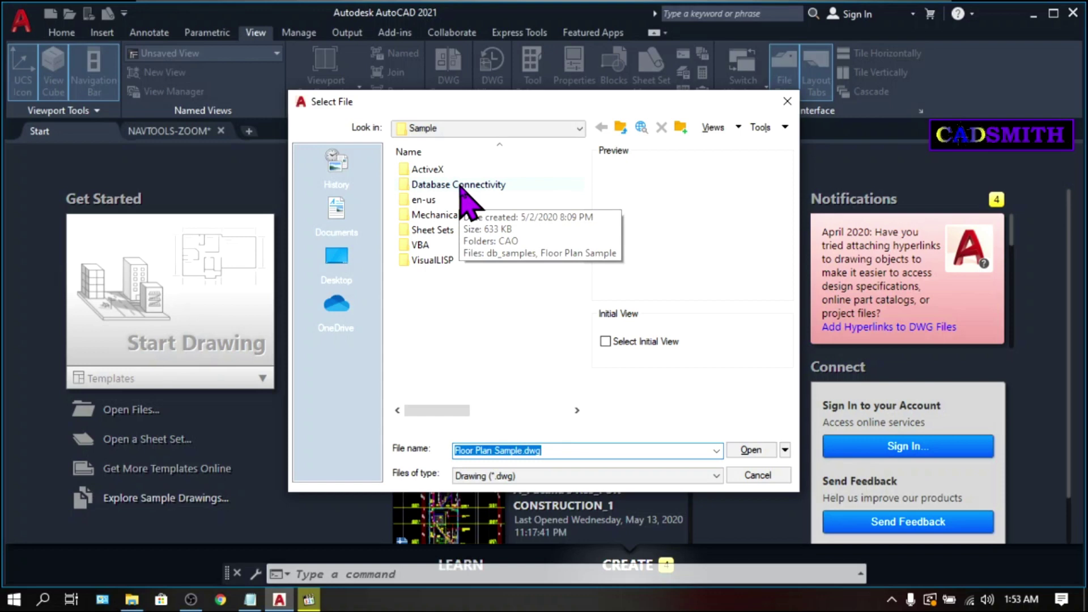
double_click(460, 186)
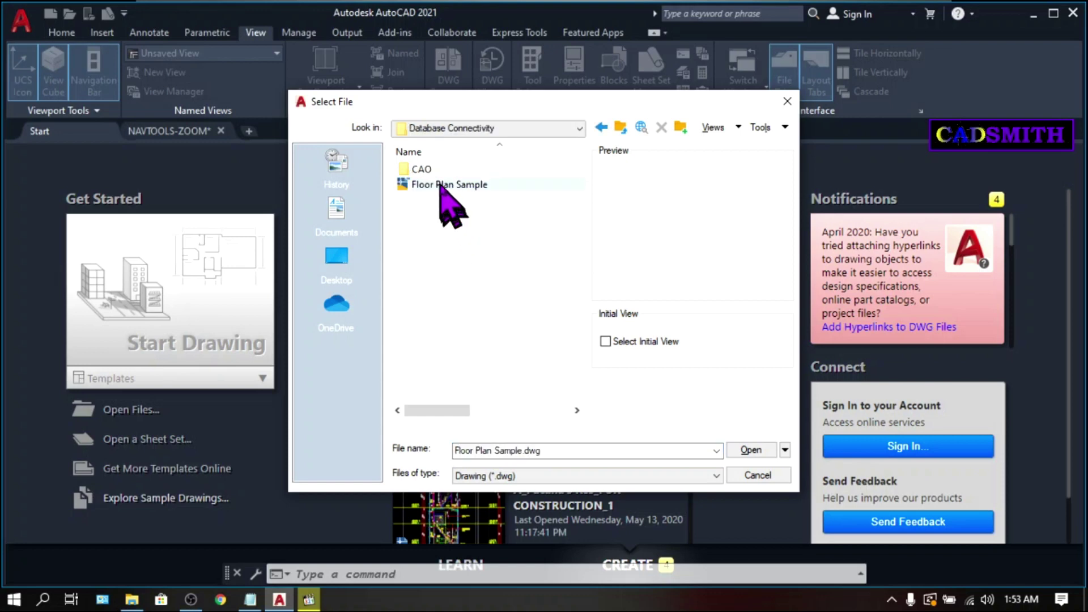
double_click(440, 184)
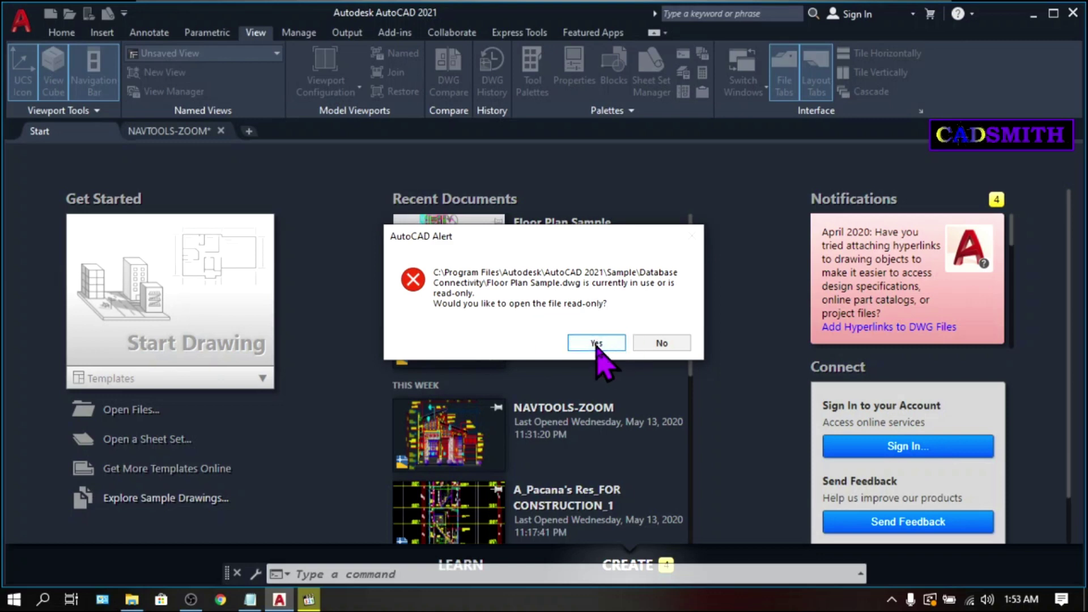
left_click(596, 344)
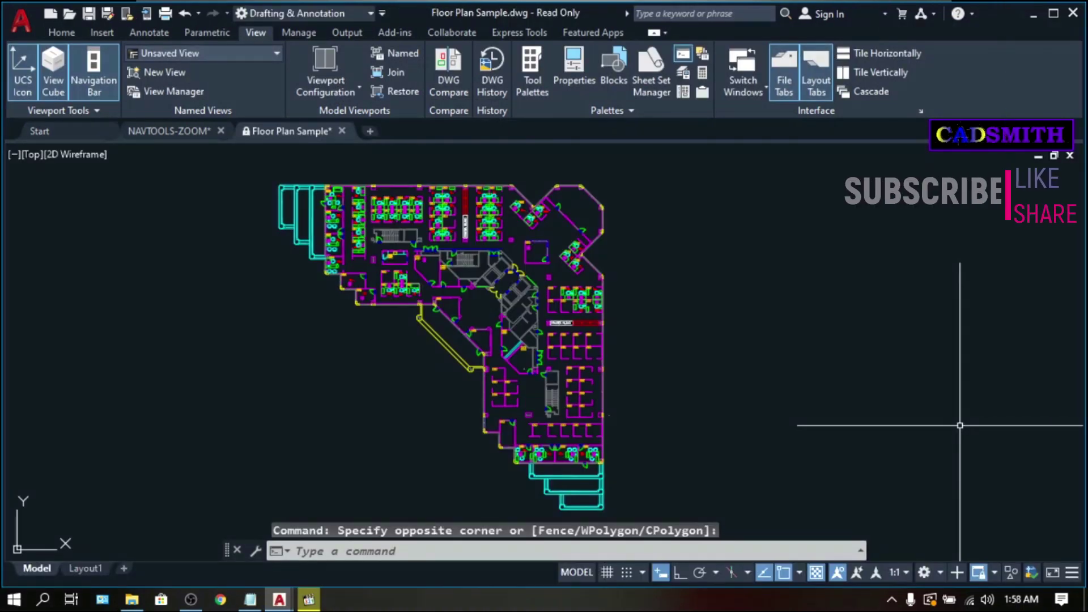
- Draw a polyline from the lower-right corner of the small shaft beside the stairwell to the lower-left endpoint of cubicle 6062's wall
mouse_move(960, 425)
middle_mouse_down()
mouse_move(959, 405)
mouse_move(971, 427)
mouse_move(975, 417)
middle_mouse_up()
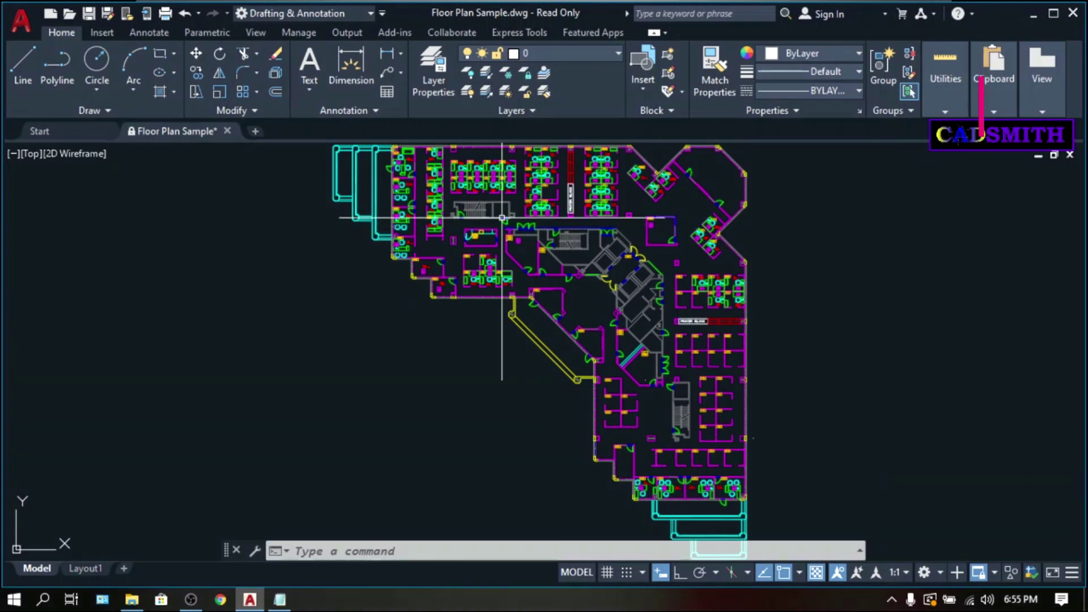
type("PL")
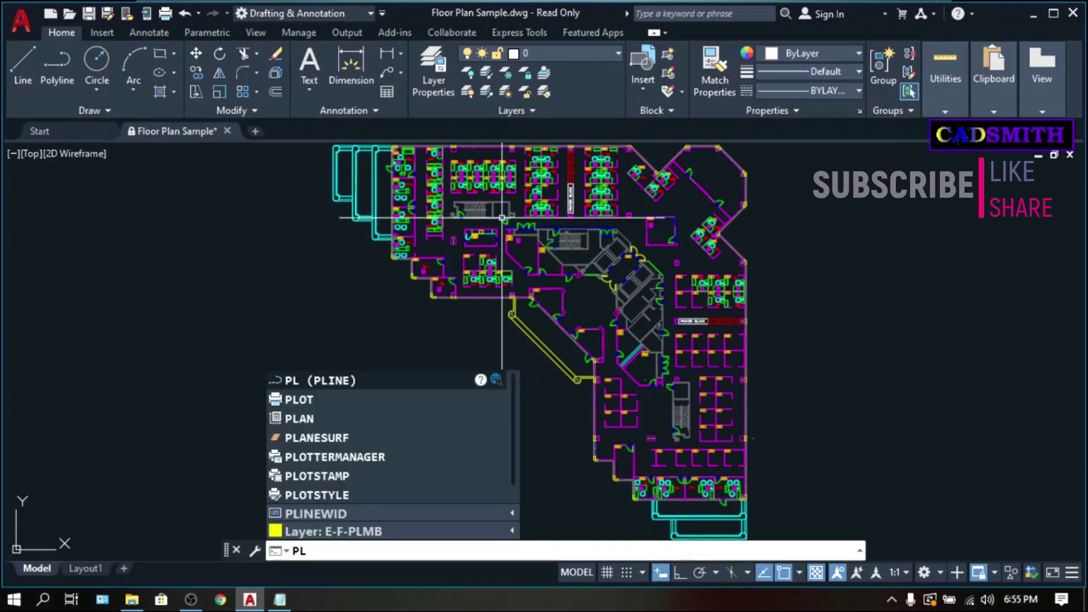
key("Return")
scroll(504, 216, "up", 8)
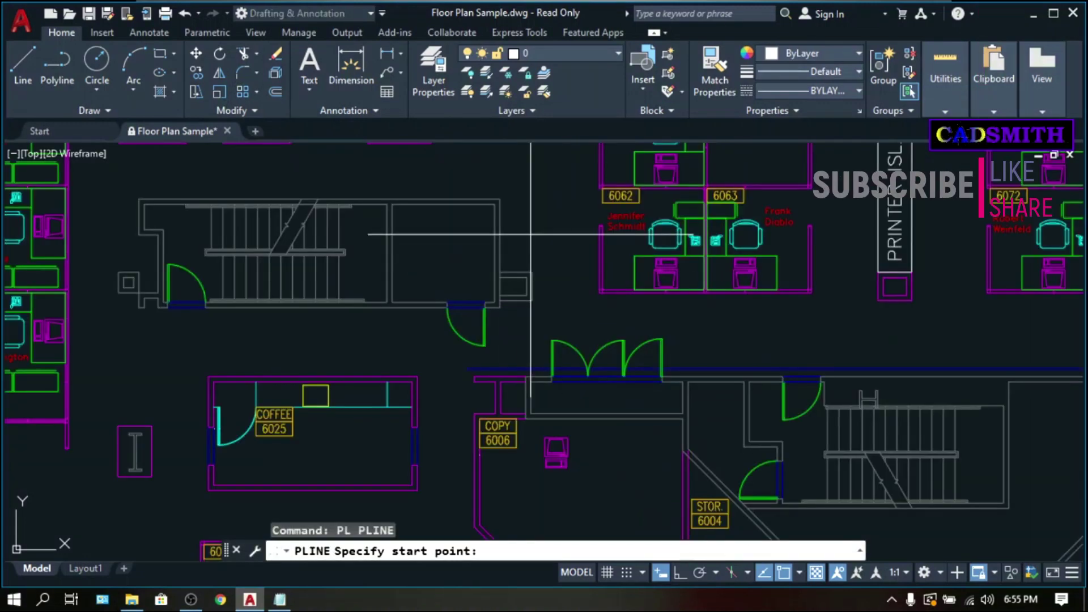
left_click(532, 300)
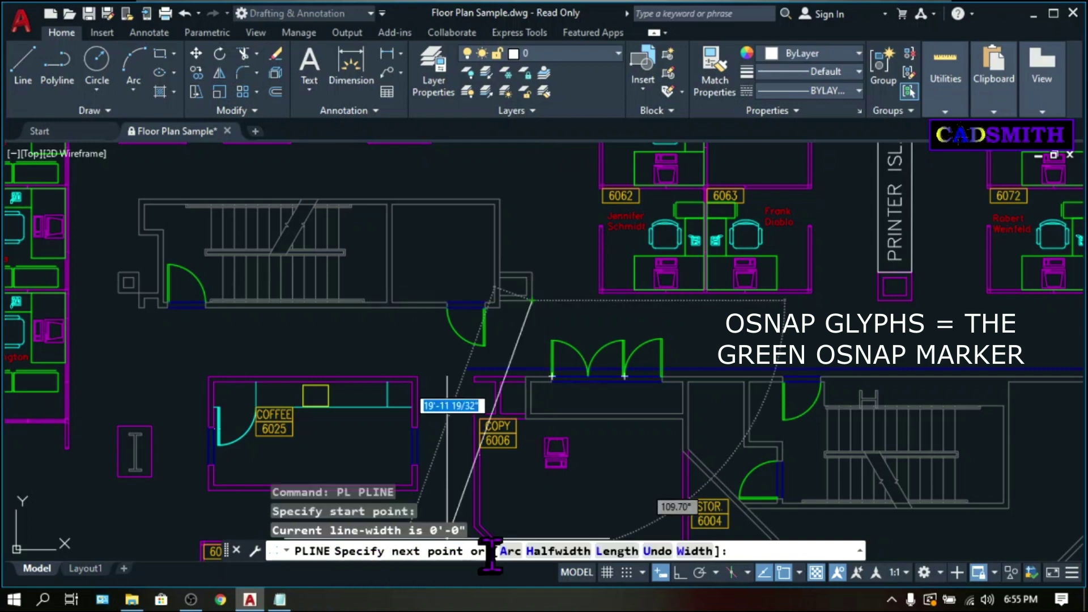
scroll(545, 304, "up", 10)
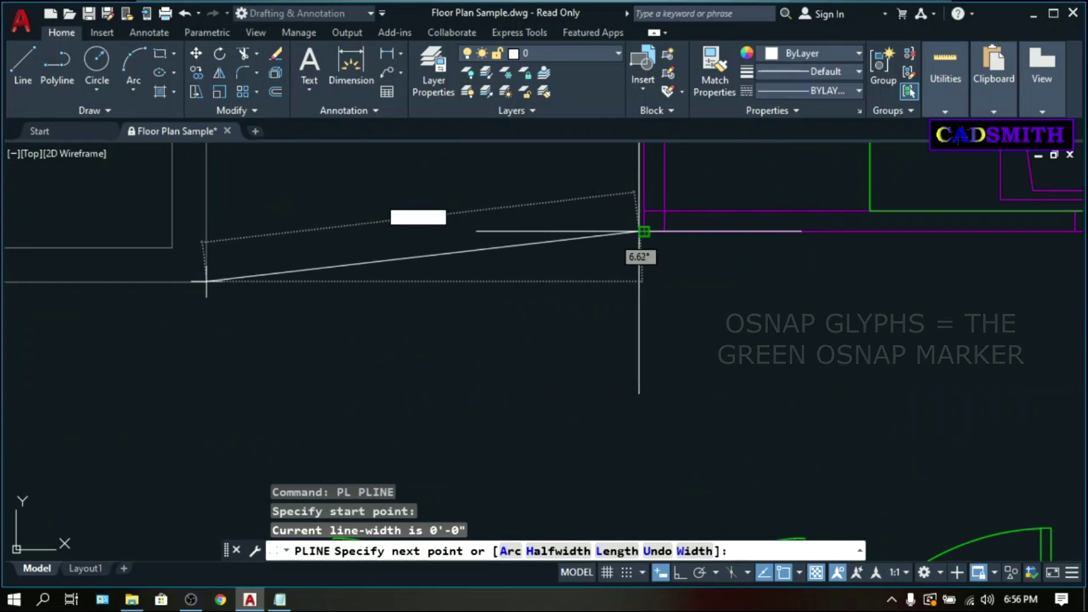
left_click(644, 231)
key("Return")
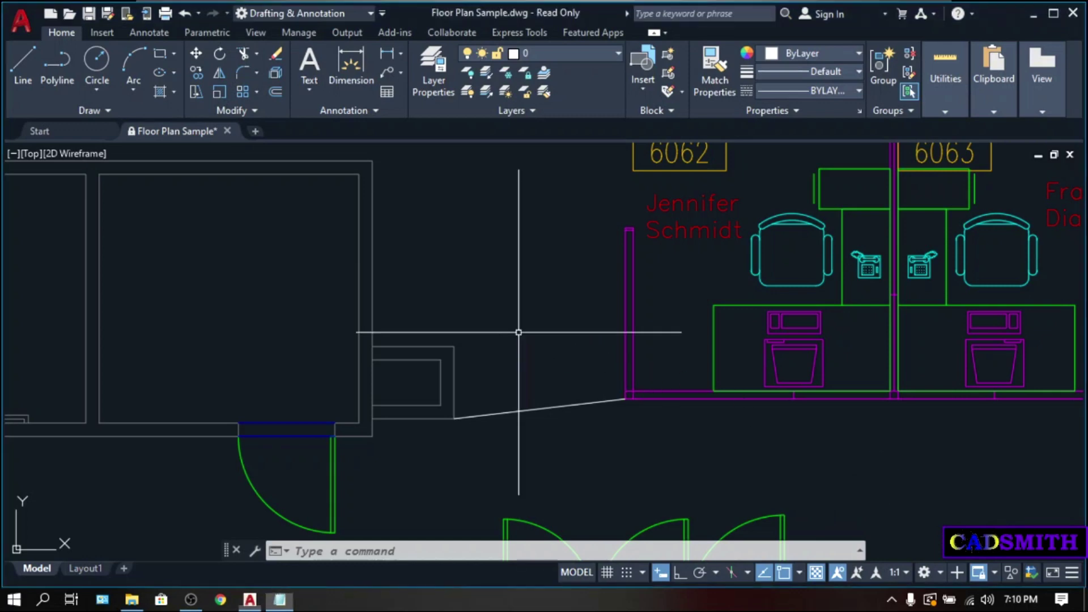
- Stretch the upper edge of the small shaft beside the stairwell upward, from its upper-left corner to the snapped midpoint on the adjoining wall
type("S")
key("space")
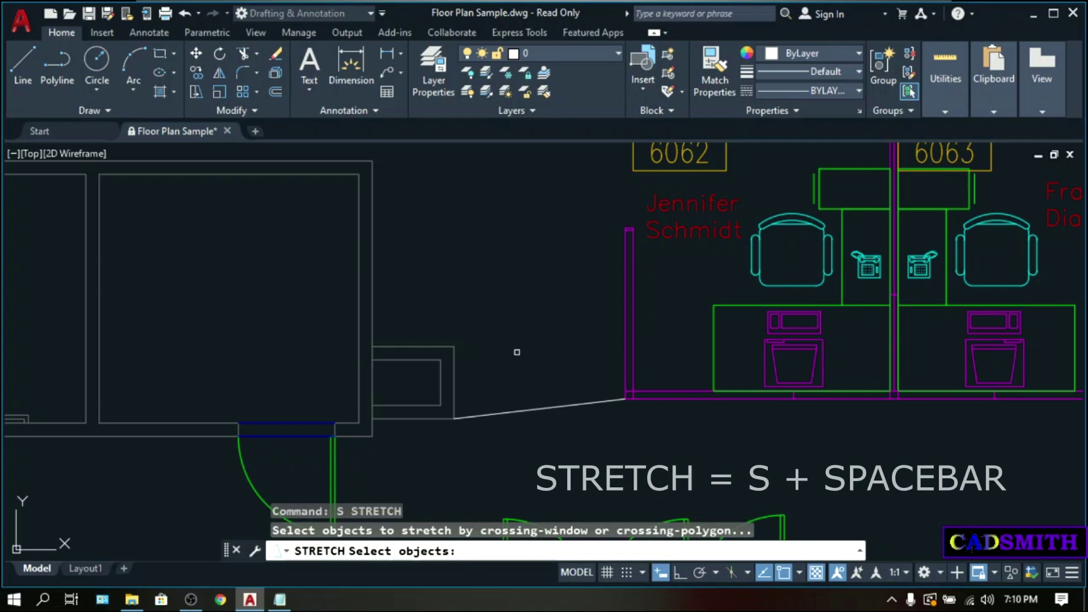
left_click(488, 326)
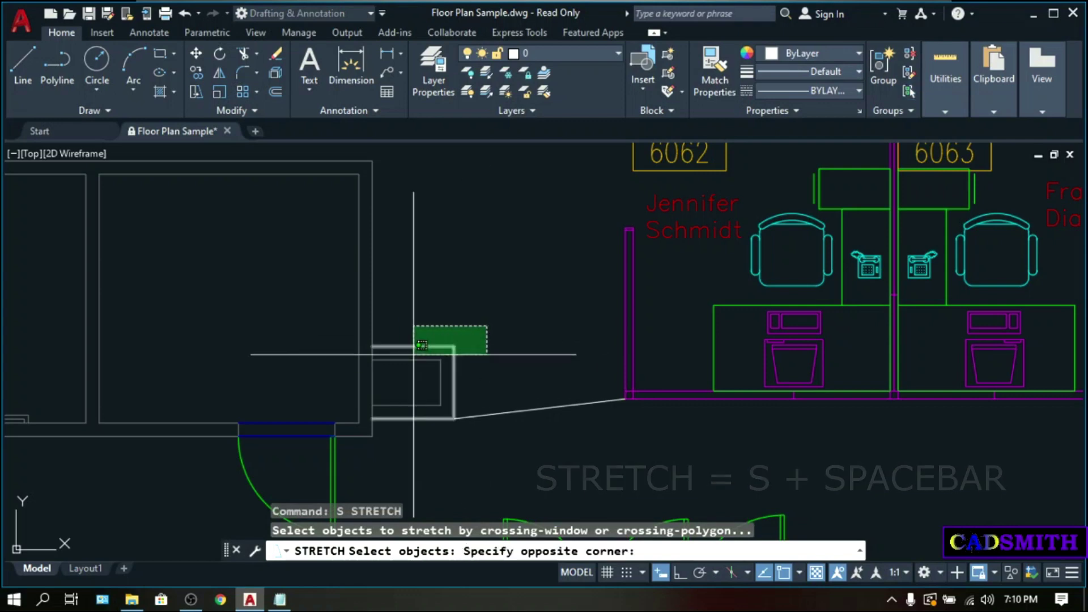
left_click(375, 362)
key("space")
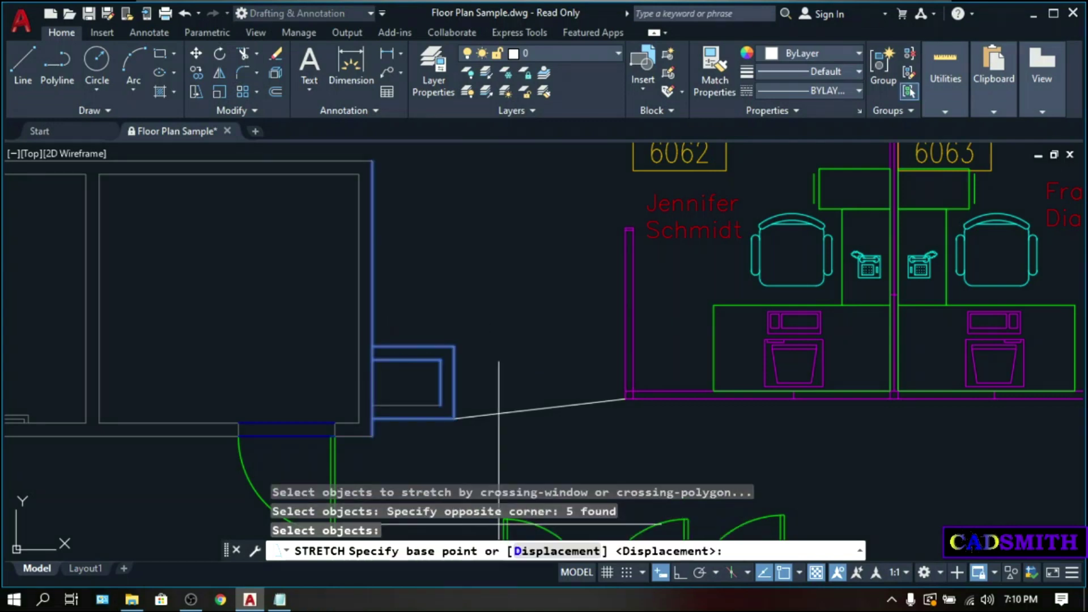
left_click(372, 346)
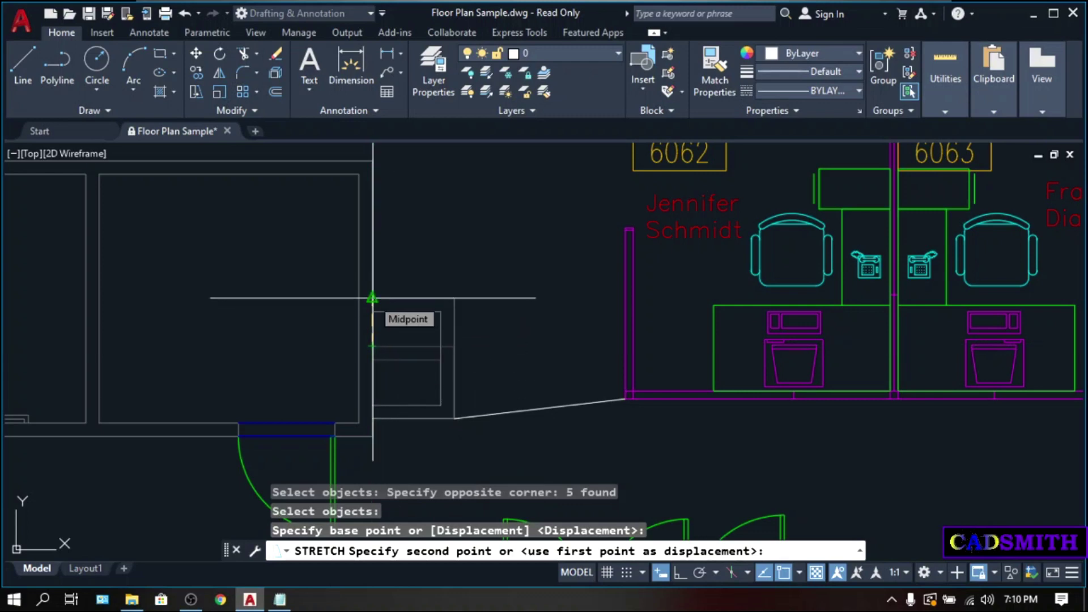
left_click(372, 298)
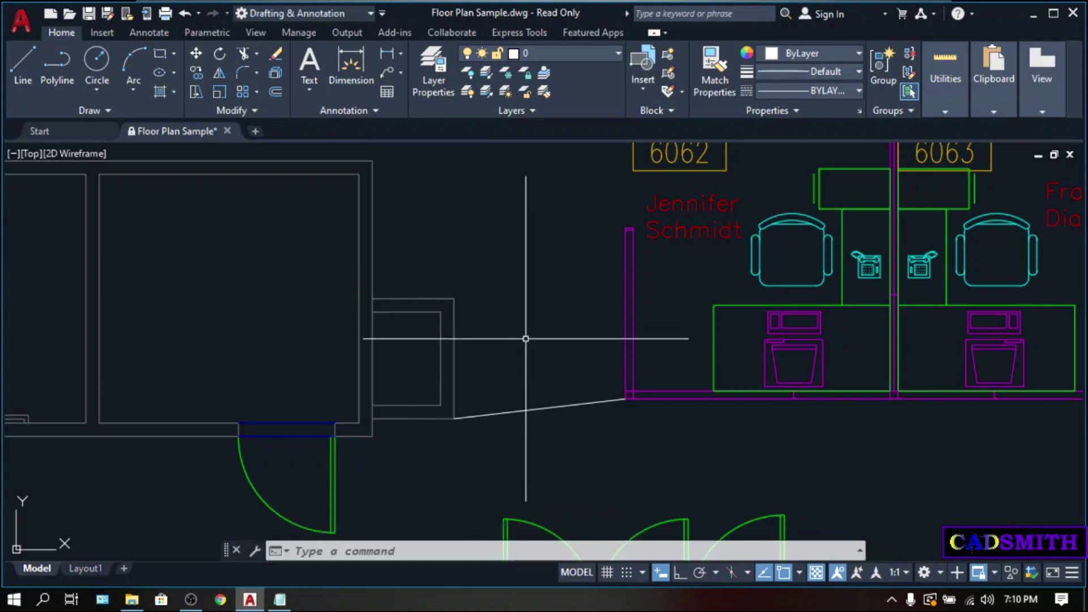
- Erase the slanted polyline between the small shaft and cubicle 6062
left_click(545, 339)
left_click(509, 428)
type("e")
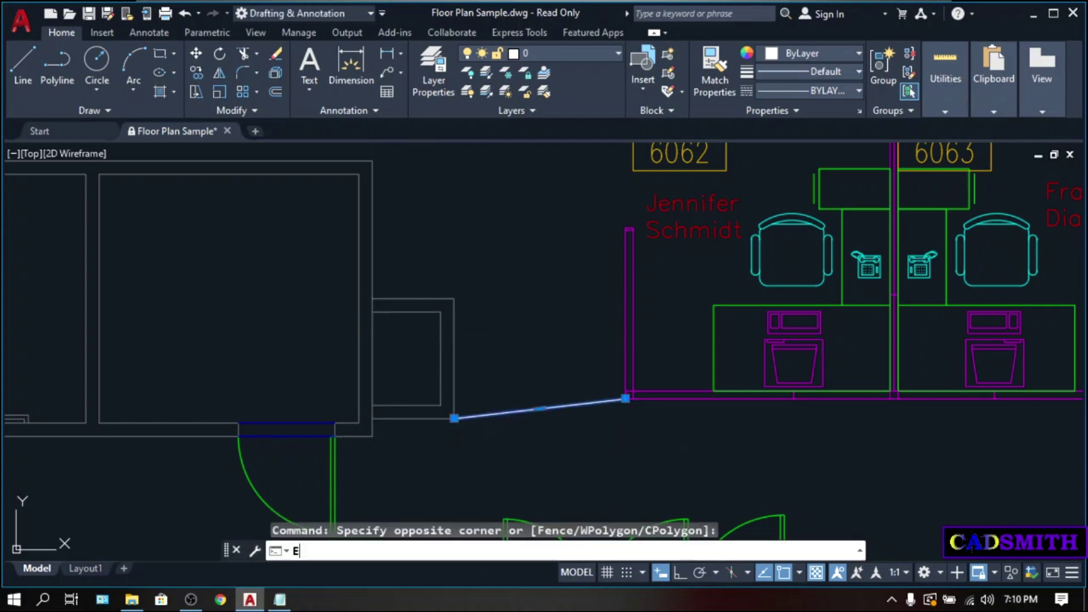
key("Return")
- Stretch the small shaft's lower edge down, from its lower-left corner to the stairwell's lower-right corner
type("s")
key("Return")
left_click(504, 391)
left_click(362, 260)
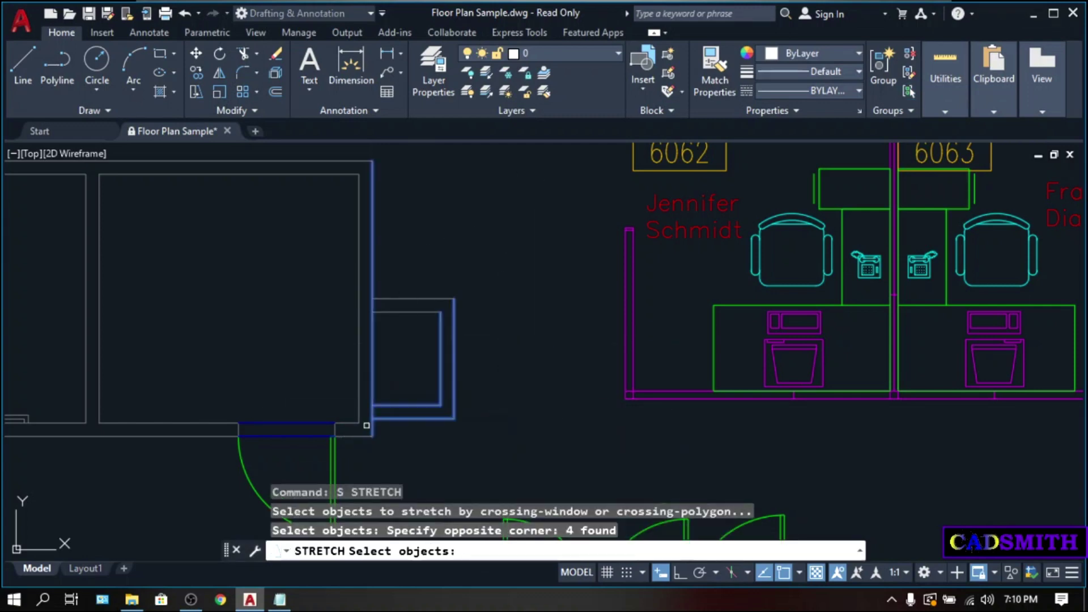
key("Return")
left_click(372, 418)
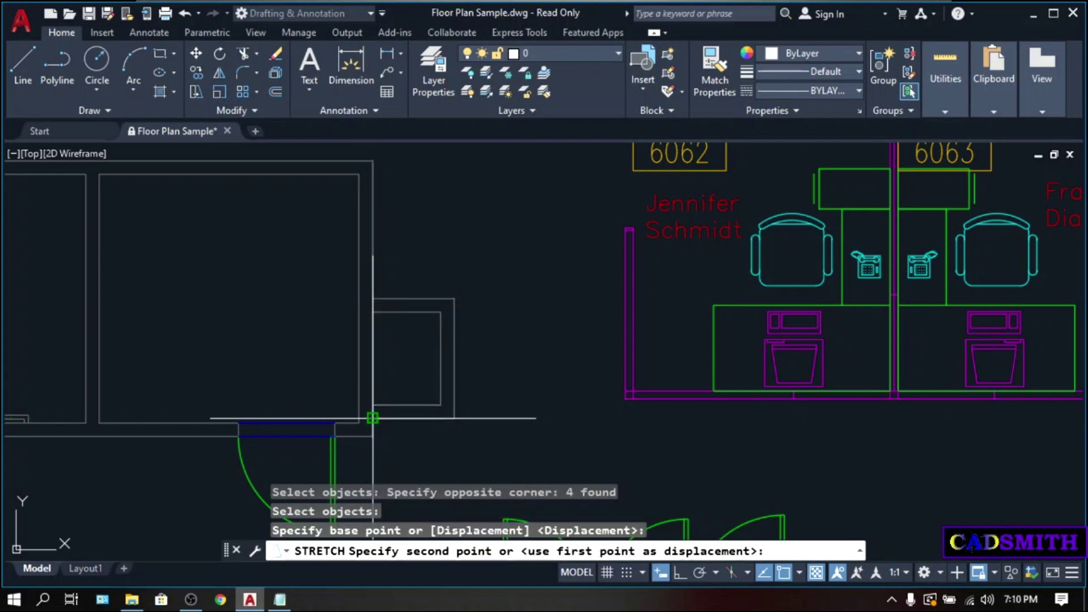
left_click(372, 437)
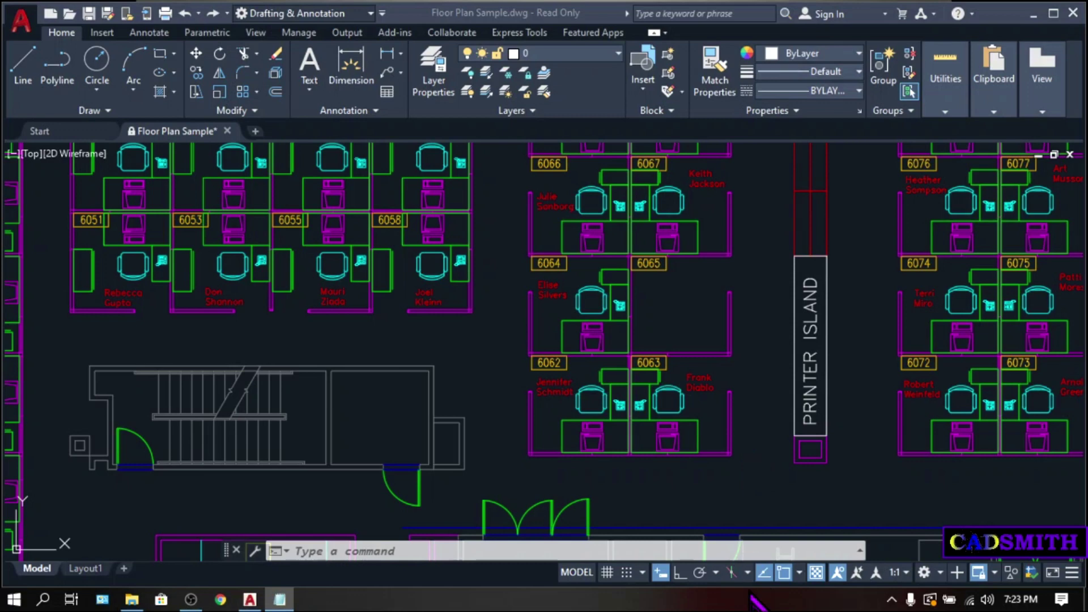
- Review the running object snap modes and open the Object Snap drafting settings
right_click(785, 572)
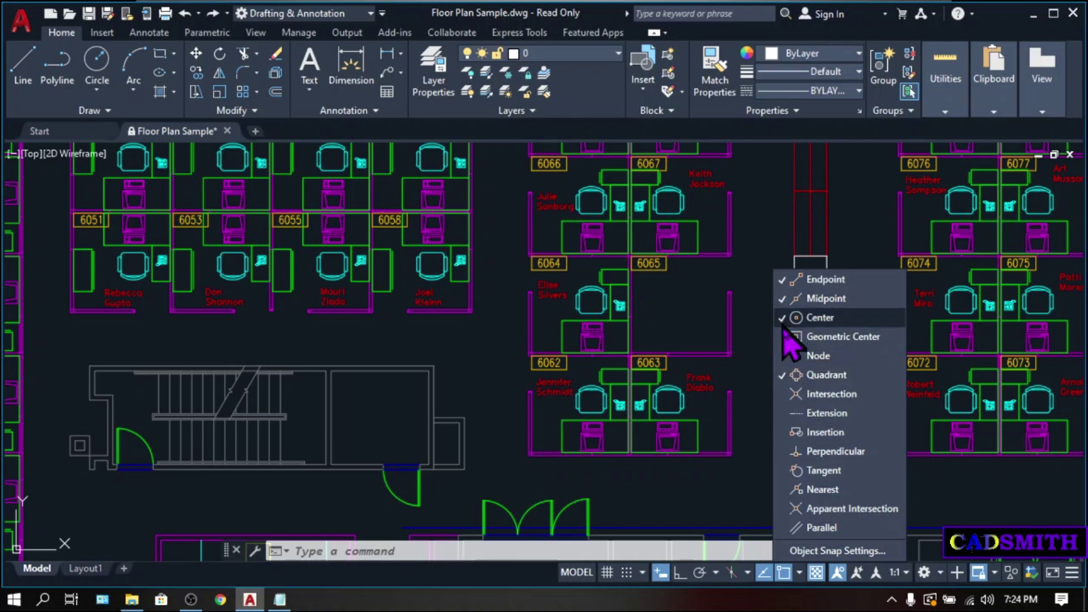
left_click(833, 551)
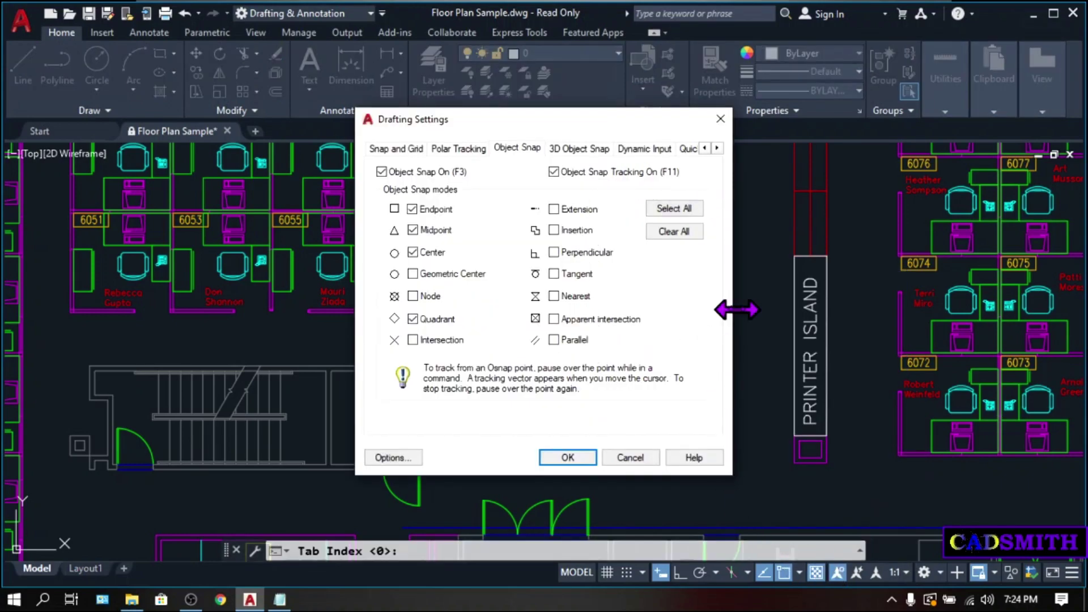
left_click(720, 120)
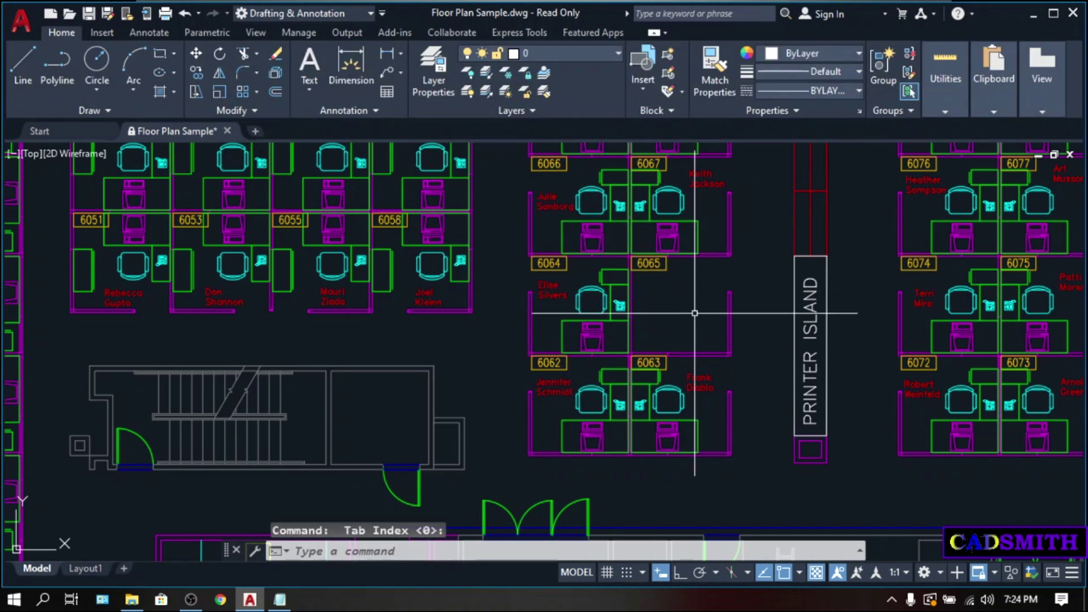
type("os")
key("Return")
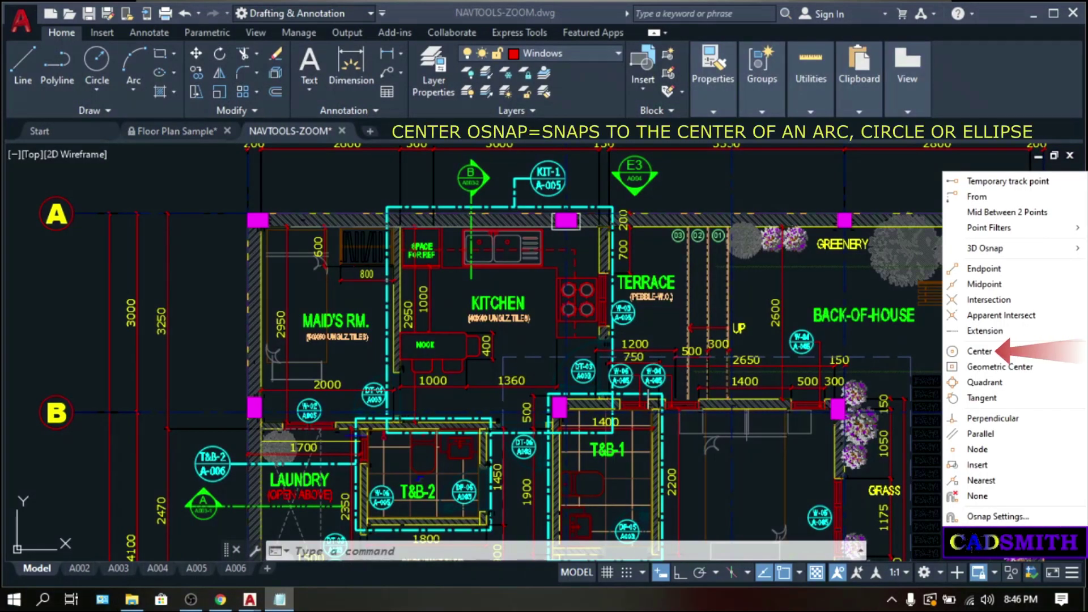
- With Center snap enabled, draw a rectangle on the kitchen stove from the lower-left burner's center to the upper-right burner's center
right_click(787, 574)
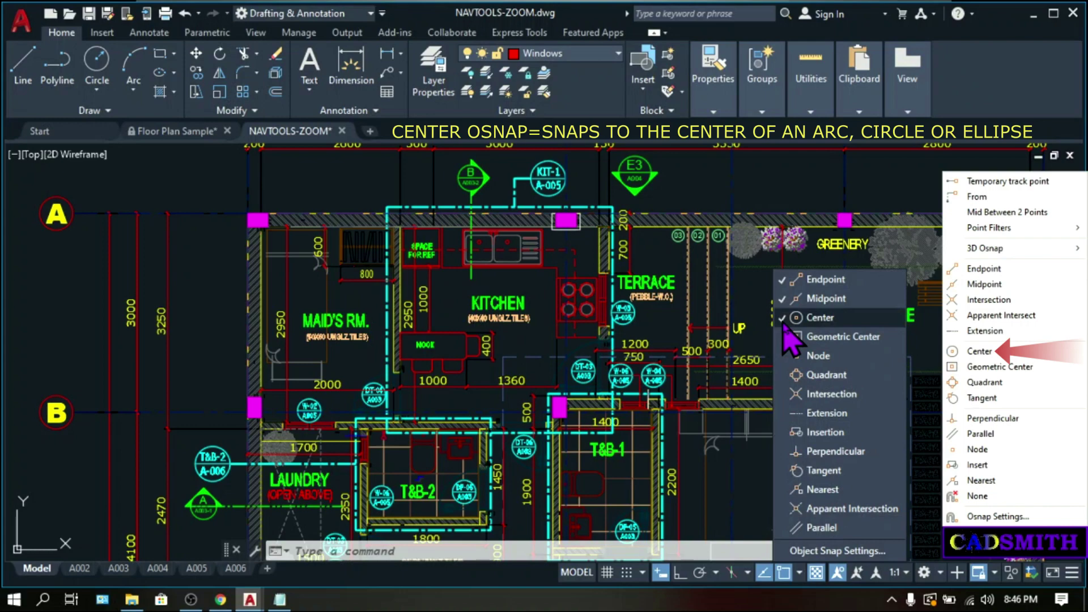
scroll(581, 298, "up", 8)
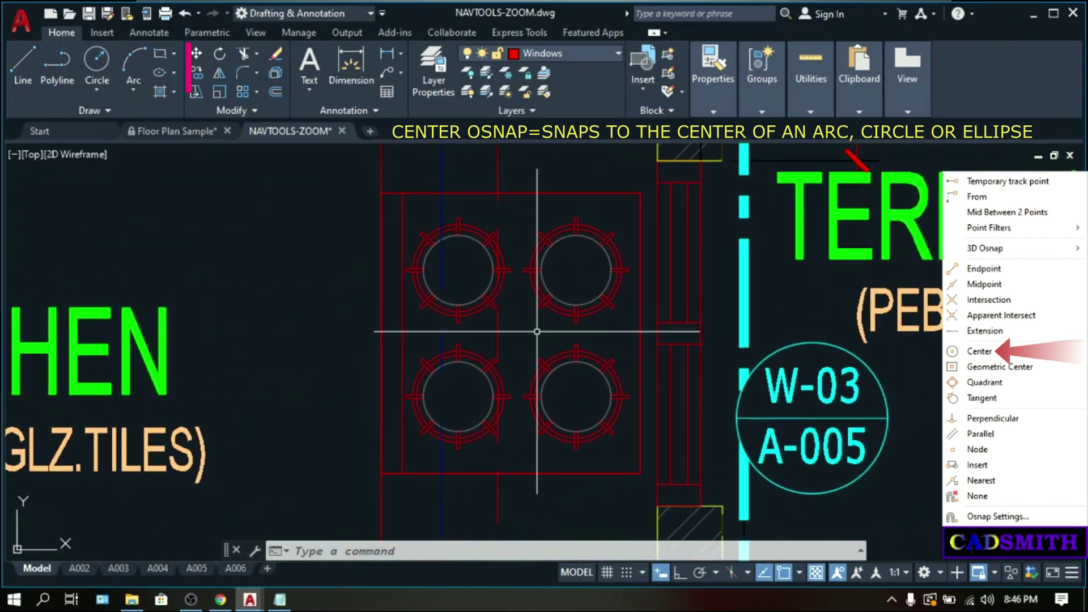
type("rec")
key("Return")
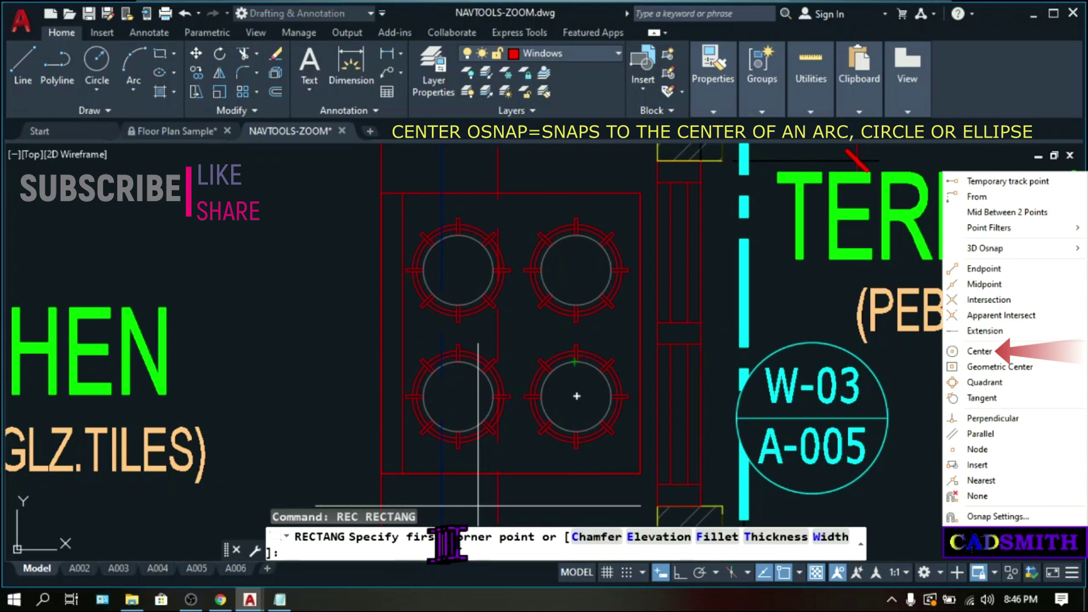
left_click(458, 395)
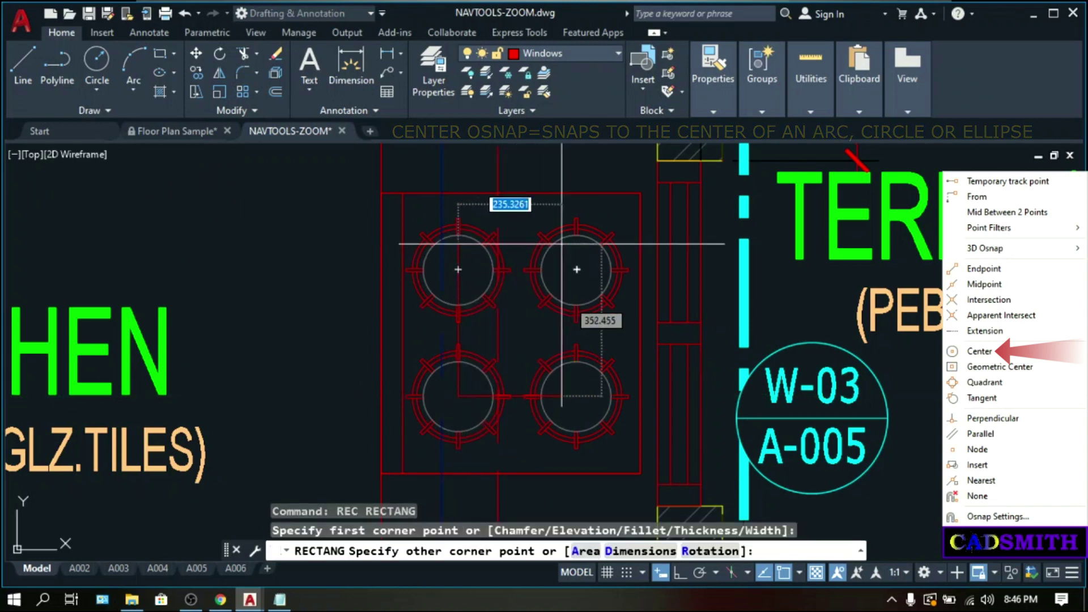
left_click(576, 270)
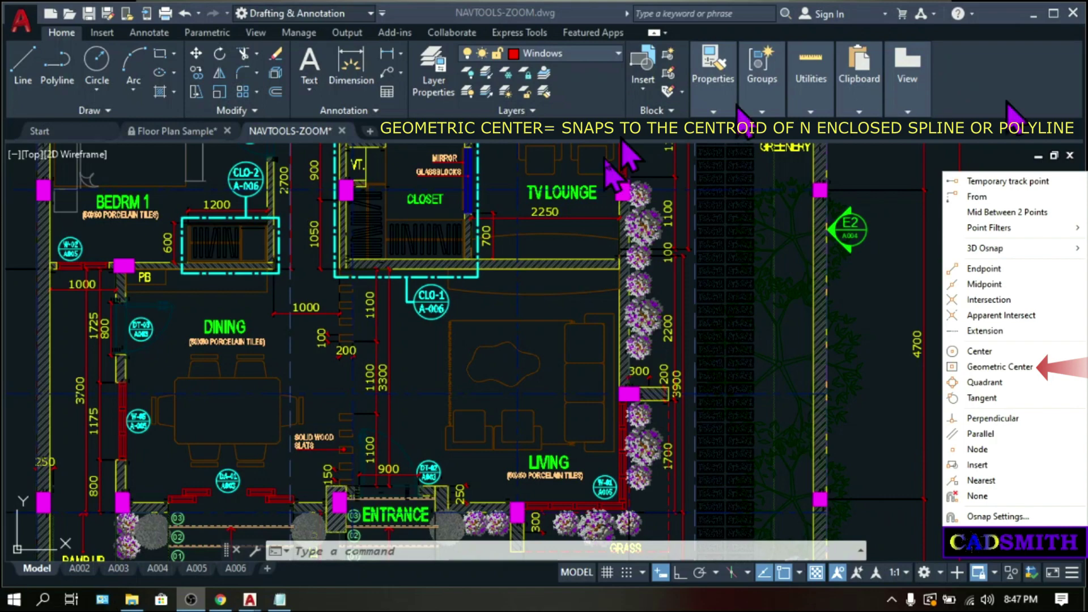
- Enable Geometric Center snap and place a circle's center at the centroid of the free-form table in the living room
left_click(798, 573)
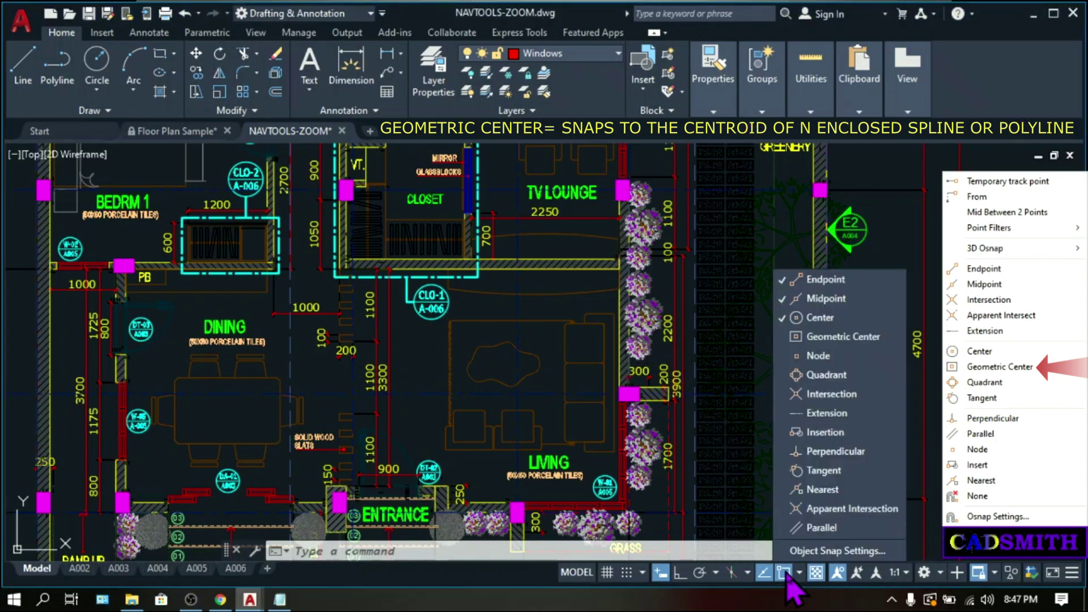
left_click(833, 338)
scroll(543, 344, "up", 4)
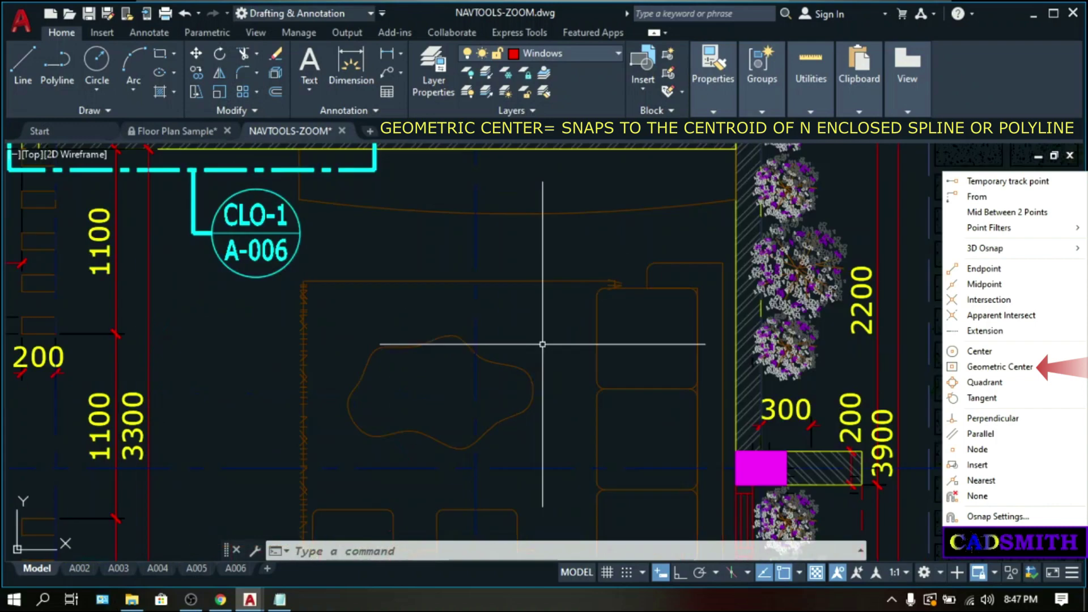
type("c")
key("Return")
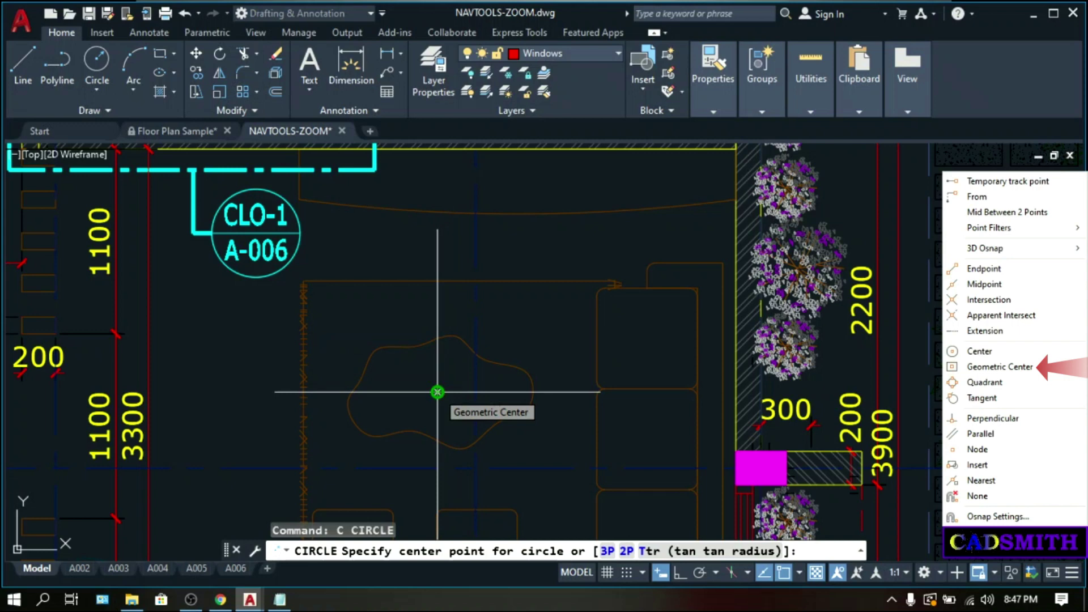
left_click(437, 392)
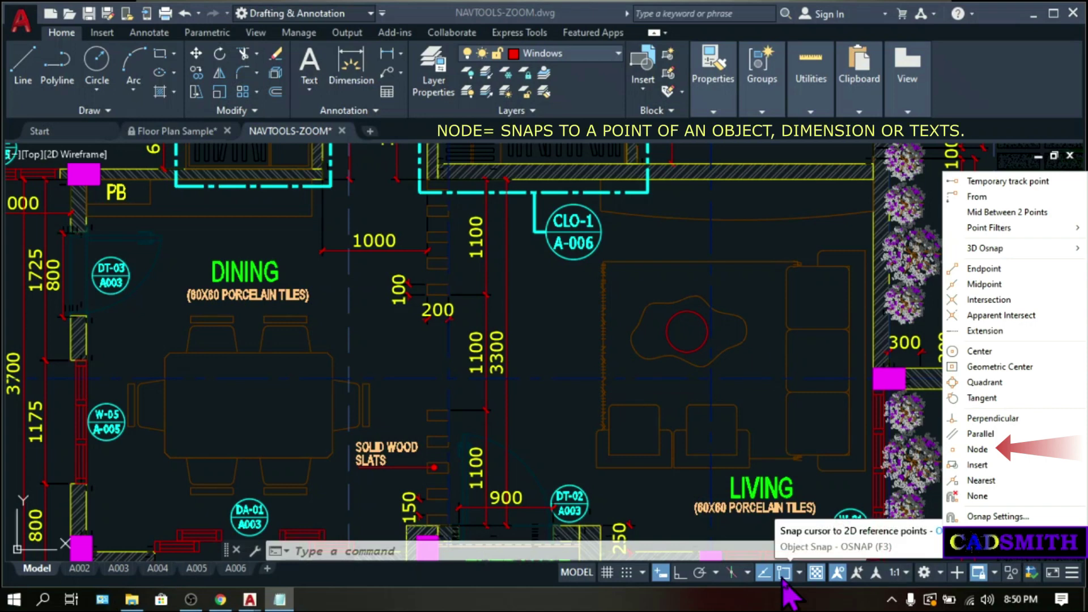
- Enable Node snap and add a horizontal linear dimension about 1700 long between the dining and living areas
left_click(799, 572)
left_click(790, 356)
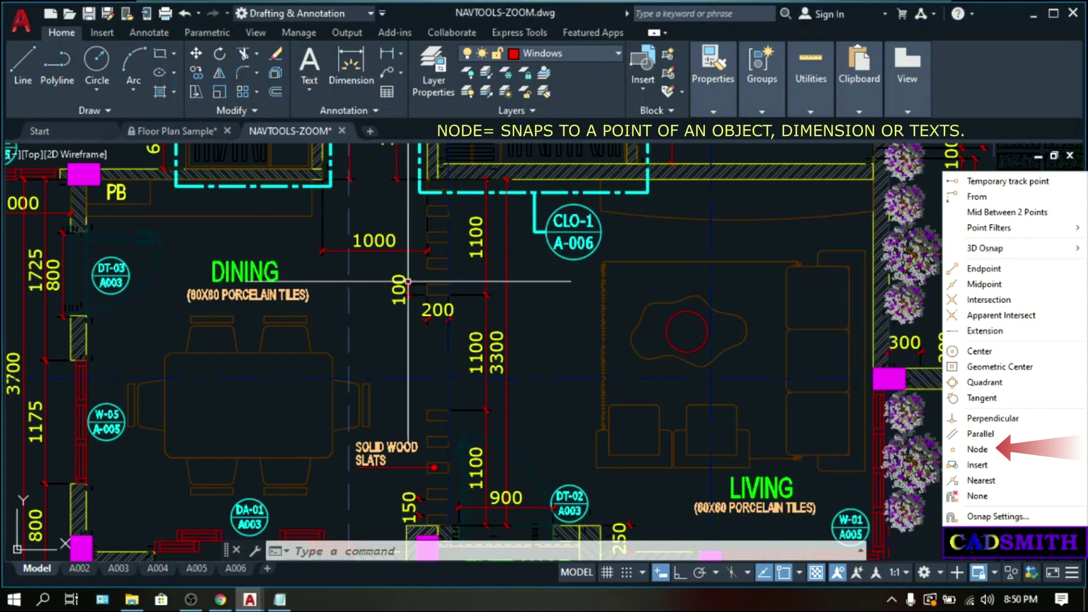
left_click(387, 53)
left_click(397, 352)
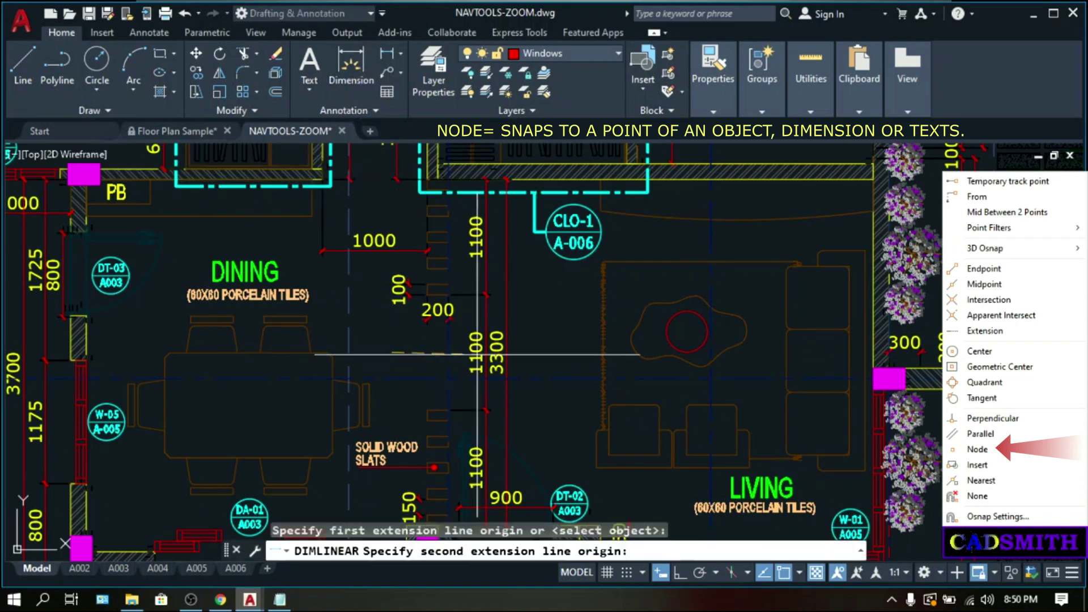
left_click(571, 352)
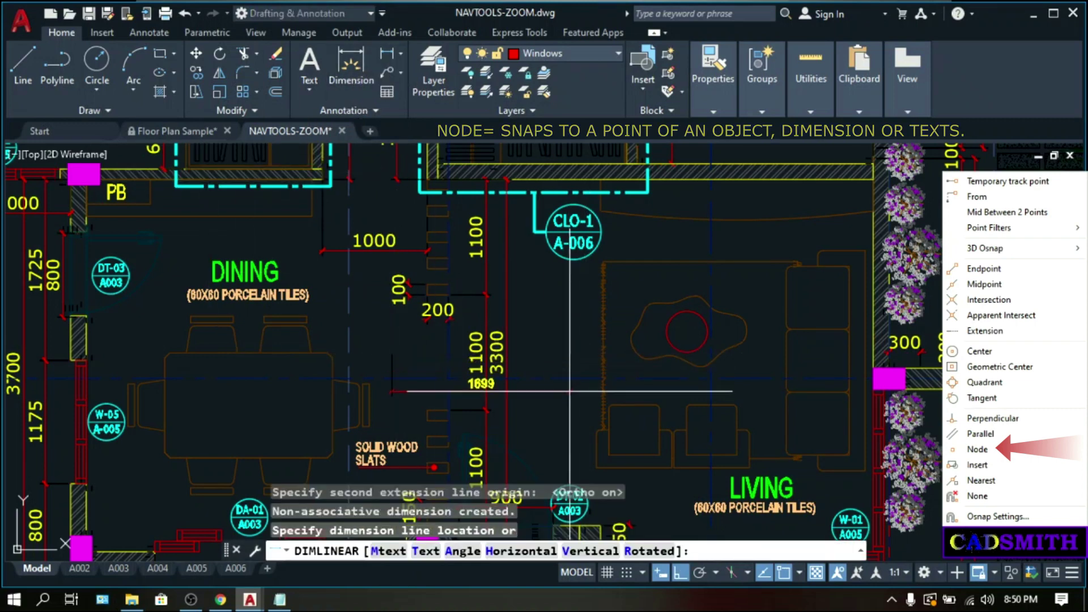
left_click(572, 419)
key("Escape")
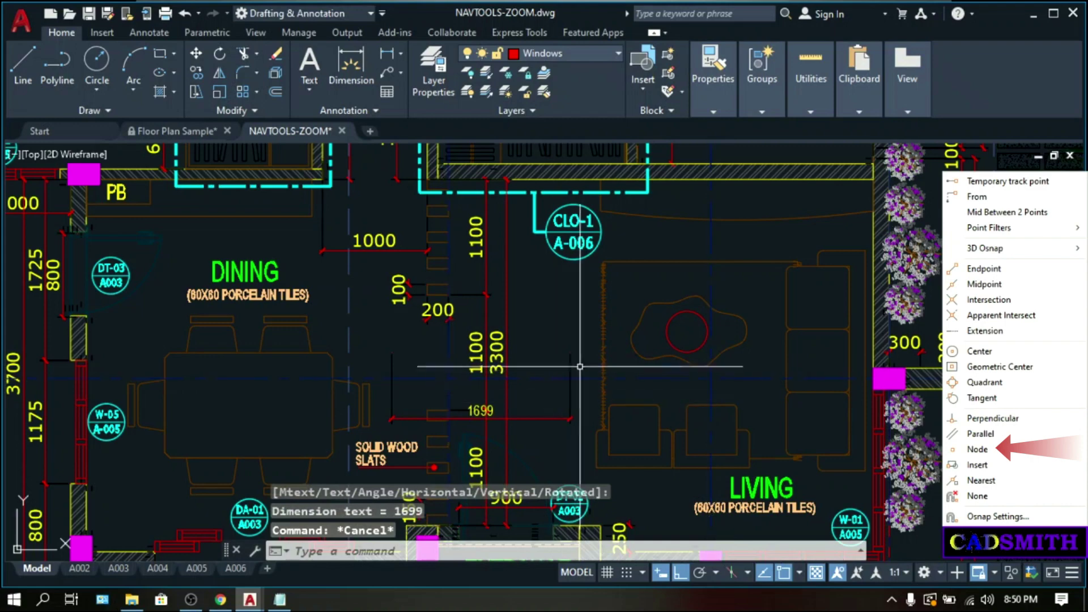
- Examine the extension line origins of the new dimension between the dining and living areas up close for their node points
scroll(560, 340, "up", 5)
scroll(560, 340, "up", 3)
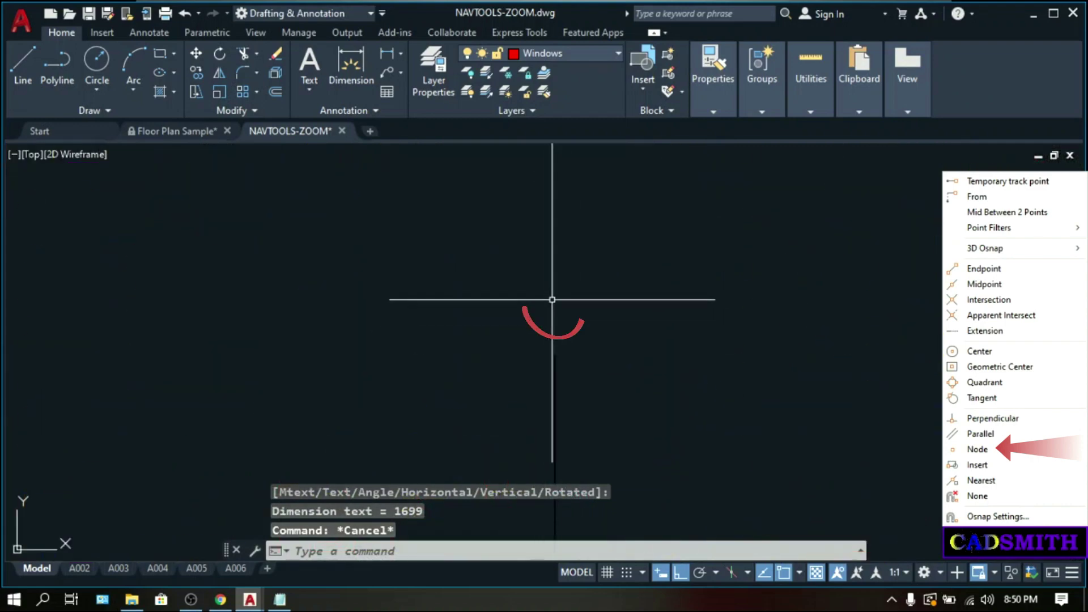
scroll(556, 304, "up", 3)
scroll(669, 368, "down", 4)
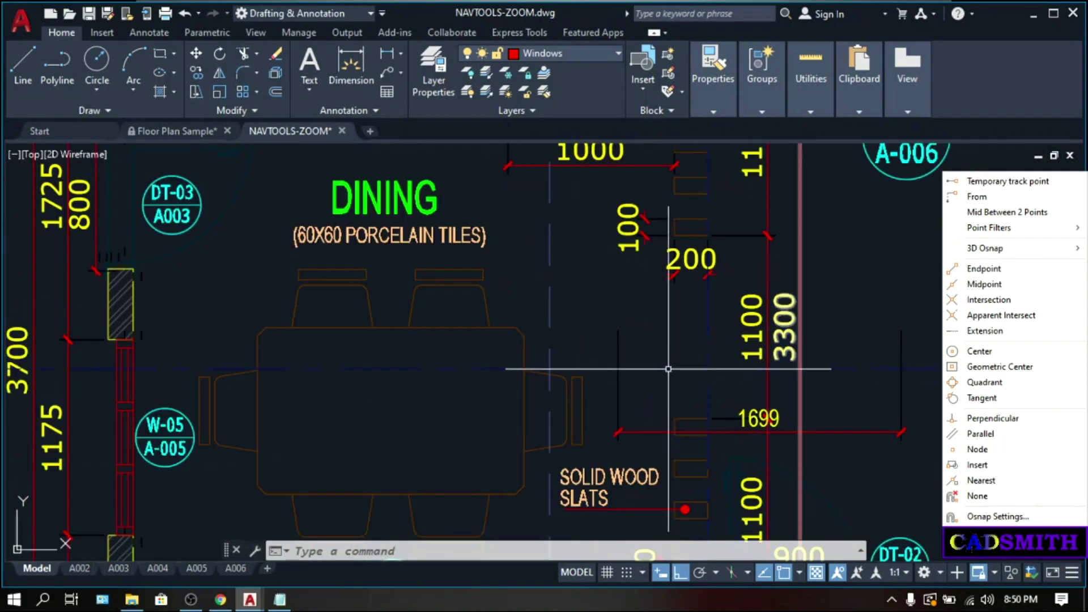
scroll(668, 368, "up", 1)
scroll(603, 323, "up", 5)
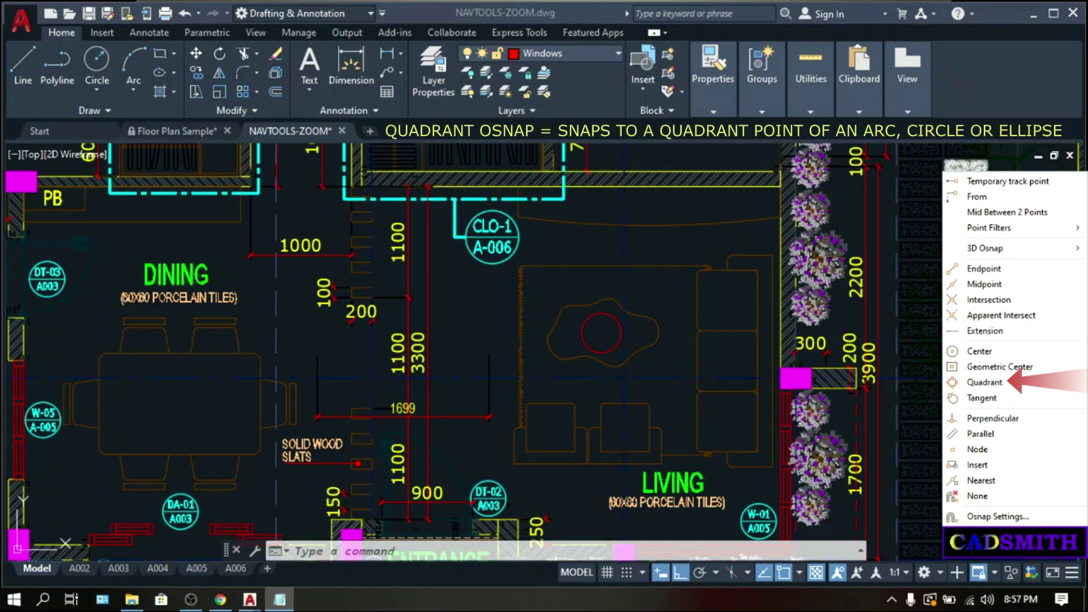
- With Quadrant snap enabled, draw a polyline joining the quadrant points of the circle on the living room's free-form table
middle_click_drag(656, 341, 293, 347)
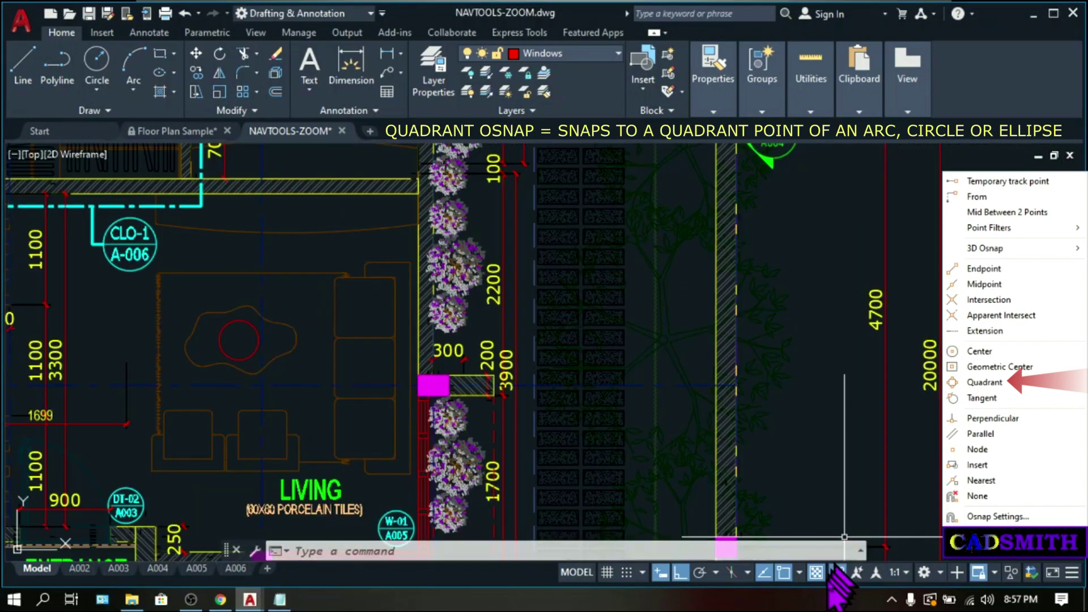
right_click(782, 573)
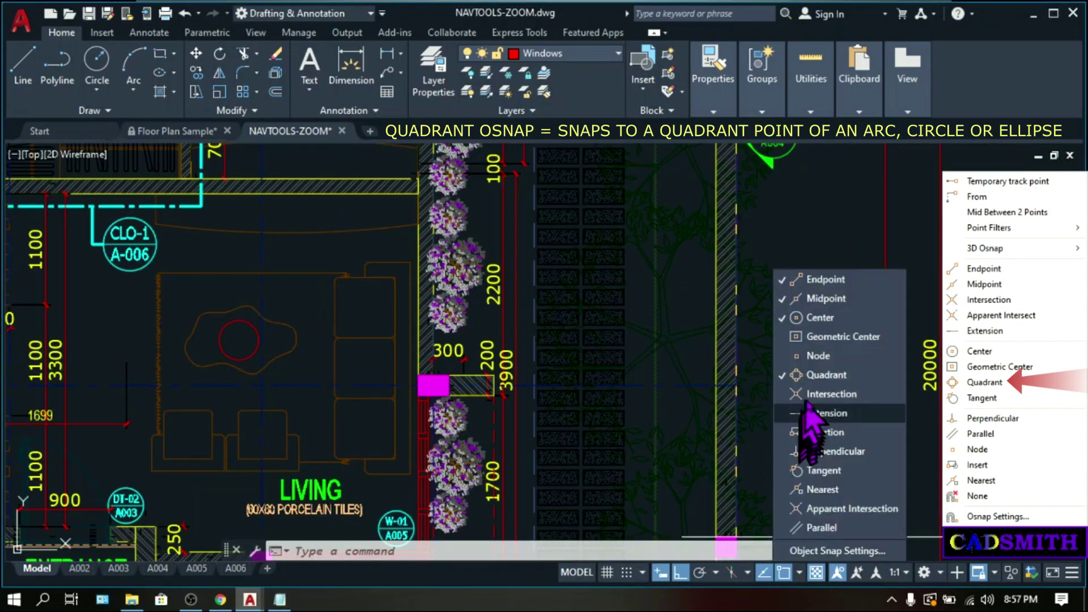
left_click(782, 377)
scroll(241, 336, "up", 5)
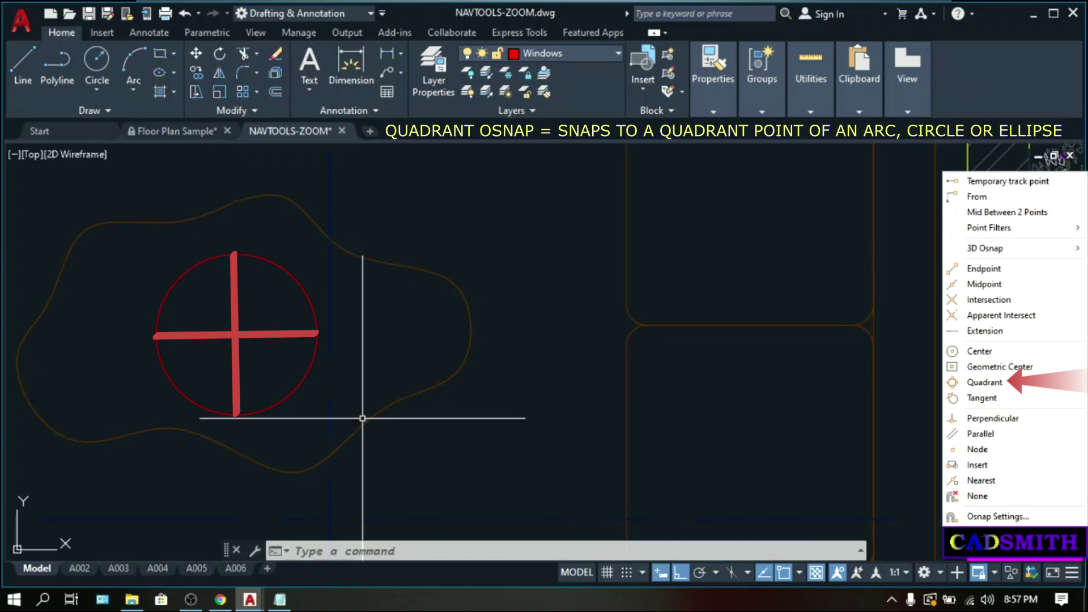
type("PL")
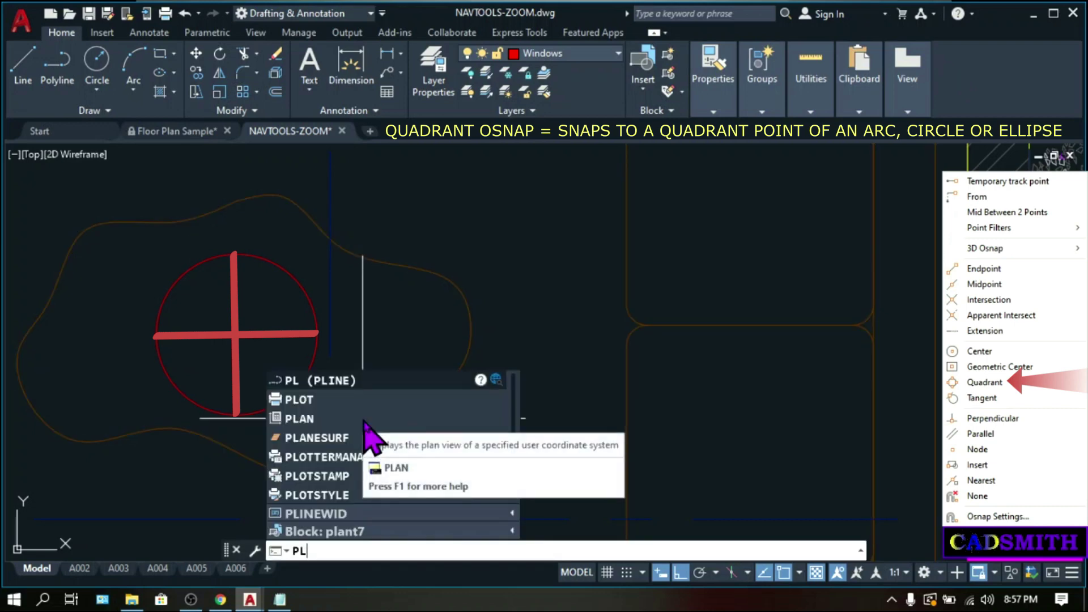
key("Return")
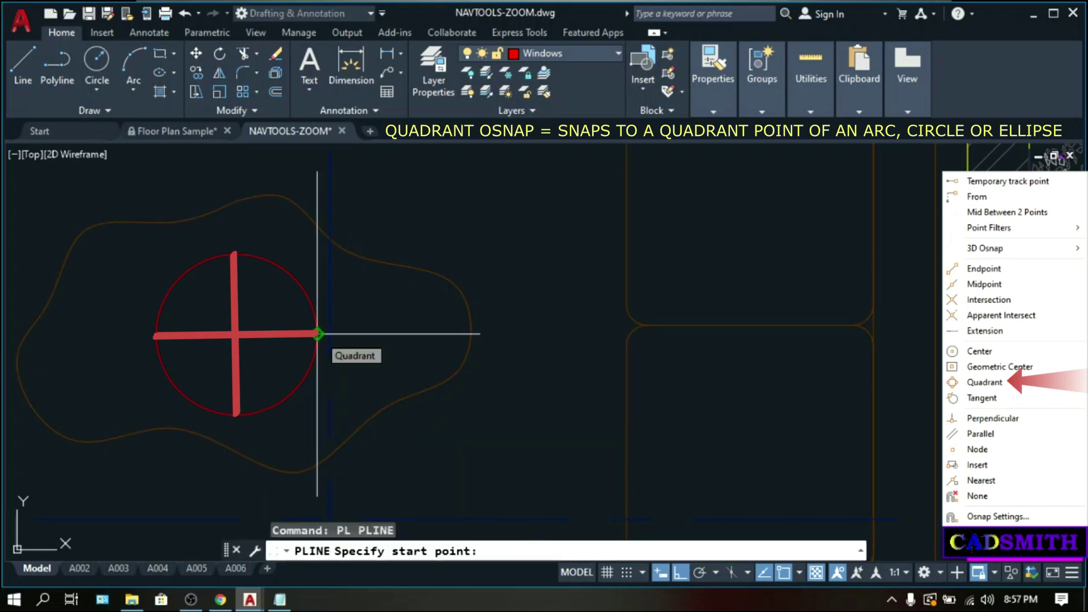
left_click(317, 334)
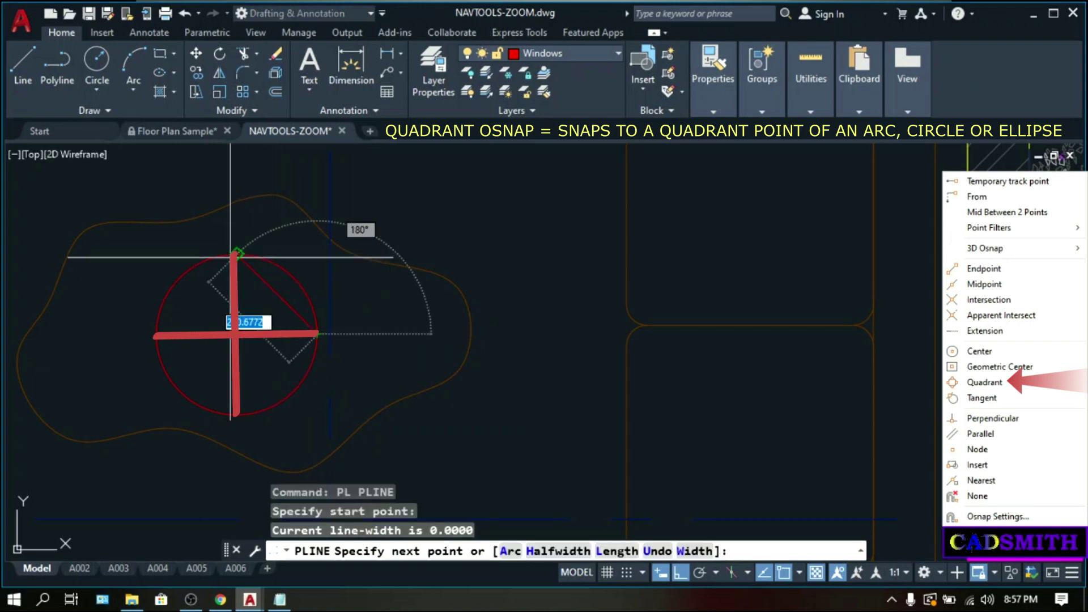
left_click(237, 254)
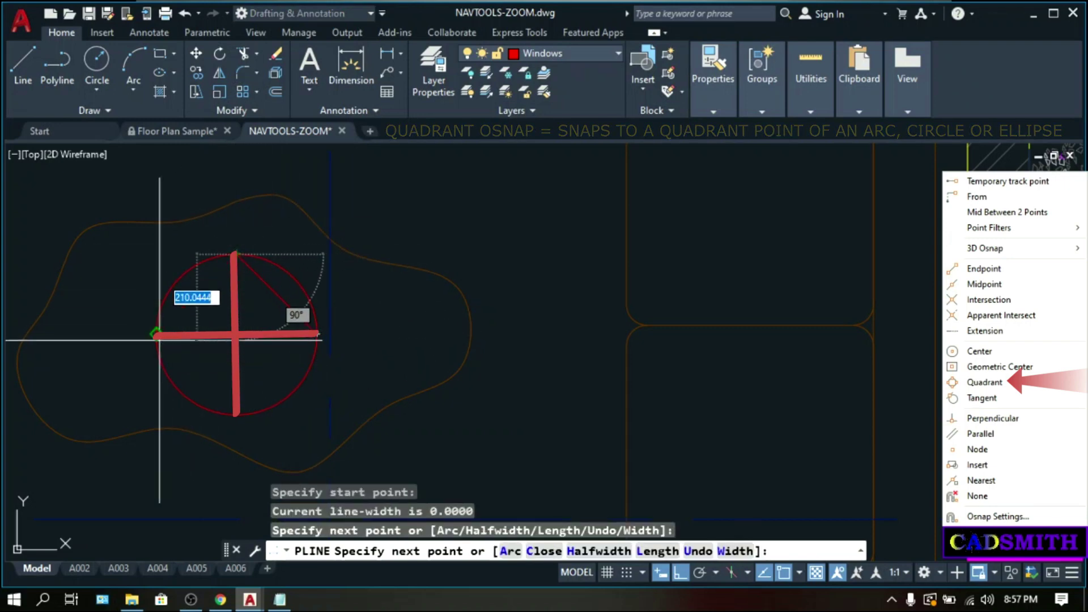
left_click(236, 414)
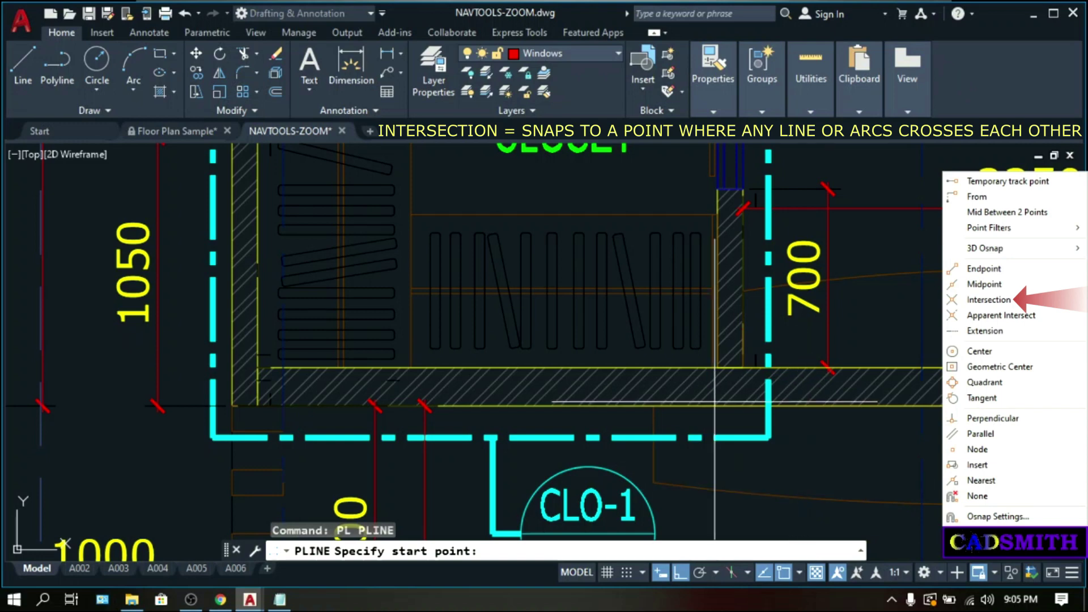
- Using Intersection snap, draw a polyline between rod and slanted hanger crossings in the closet, from the horizontal rod to the vertical rod
left_click(625, 293)
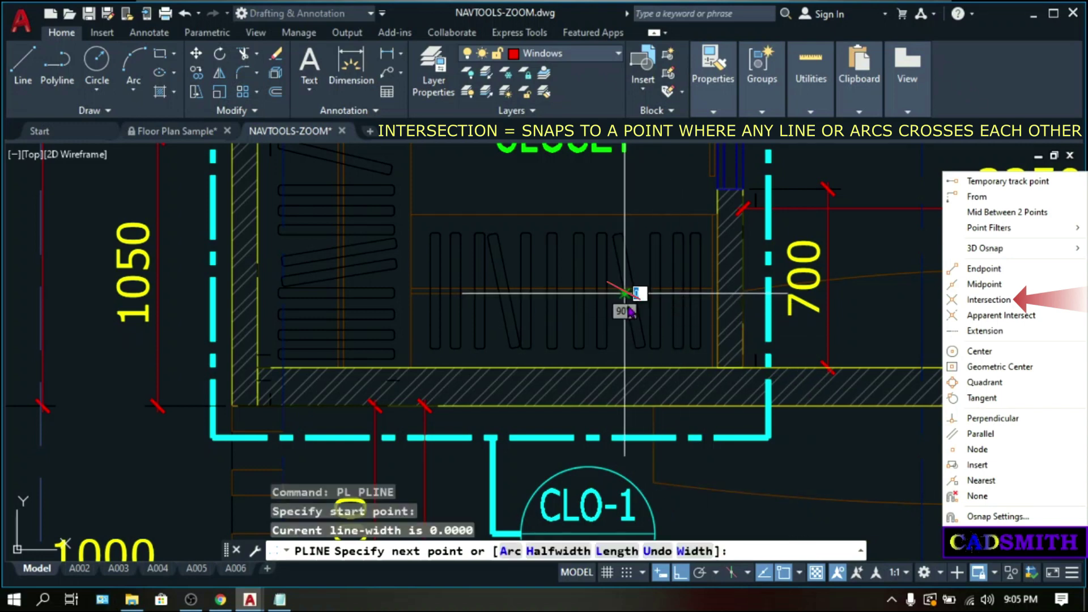
left_click(343, 166)
key("Escape")
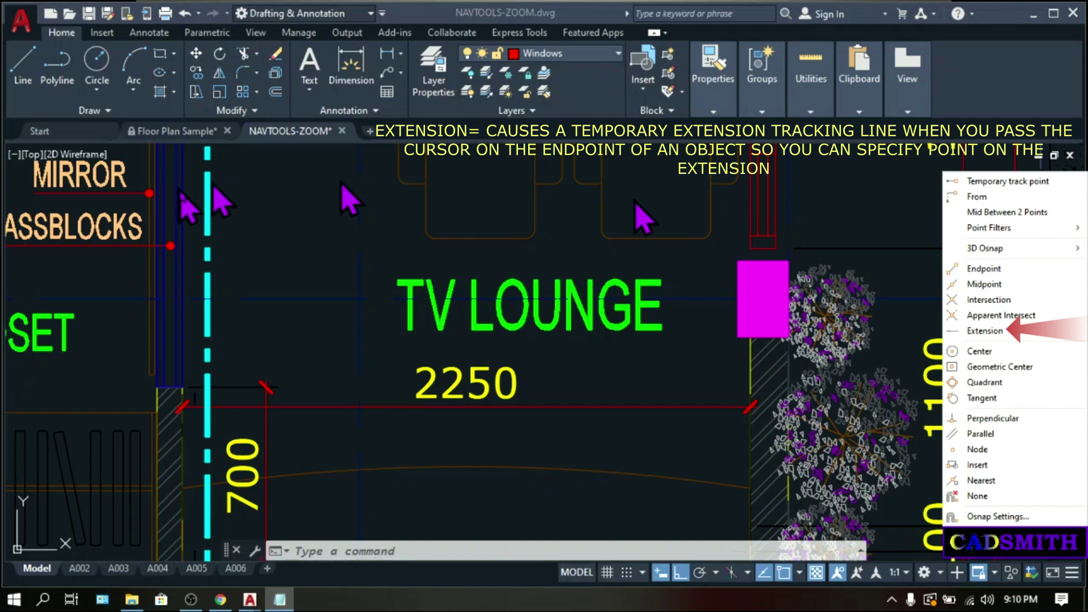
- Draw a rectangle left of the TV lounge armchairs, starting on the extension of the left armchair's top edge, about 58 from its corner
type("rec")
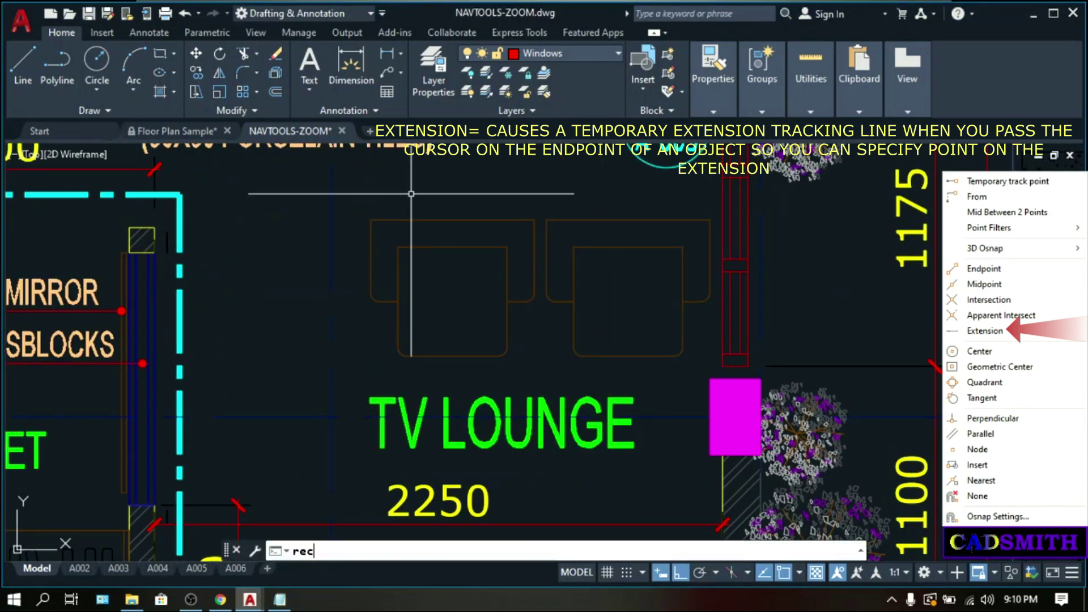
key("Return")
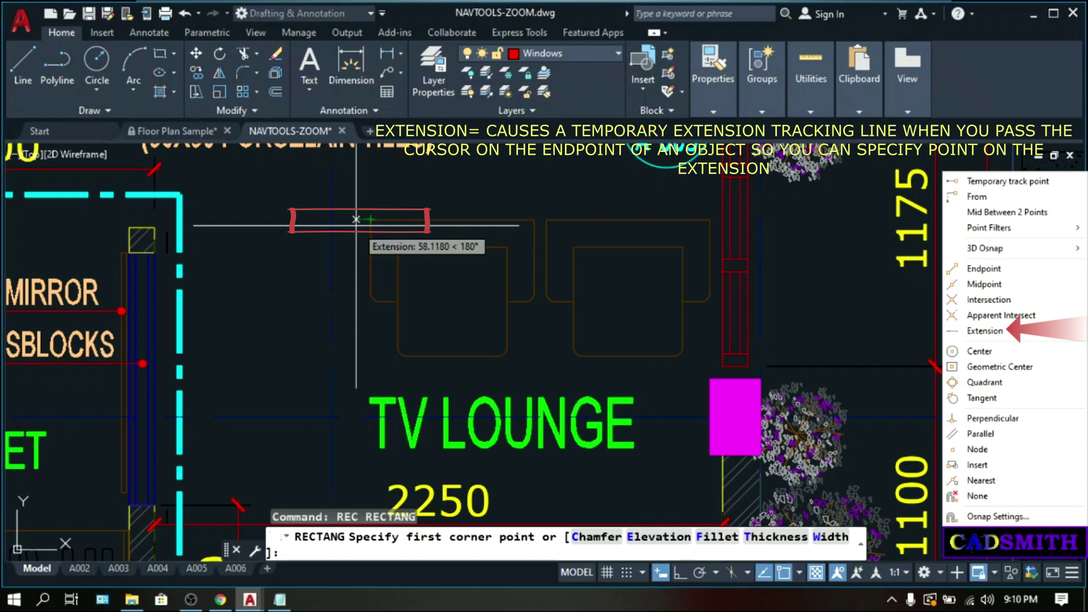
left_click(356, 219)
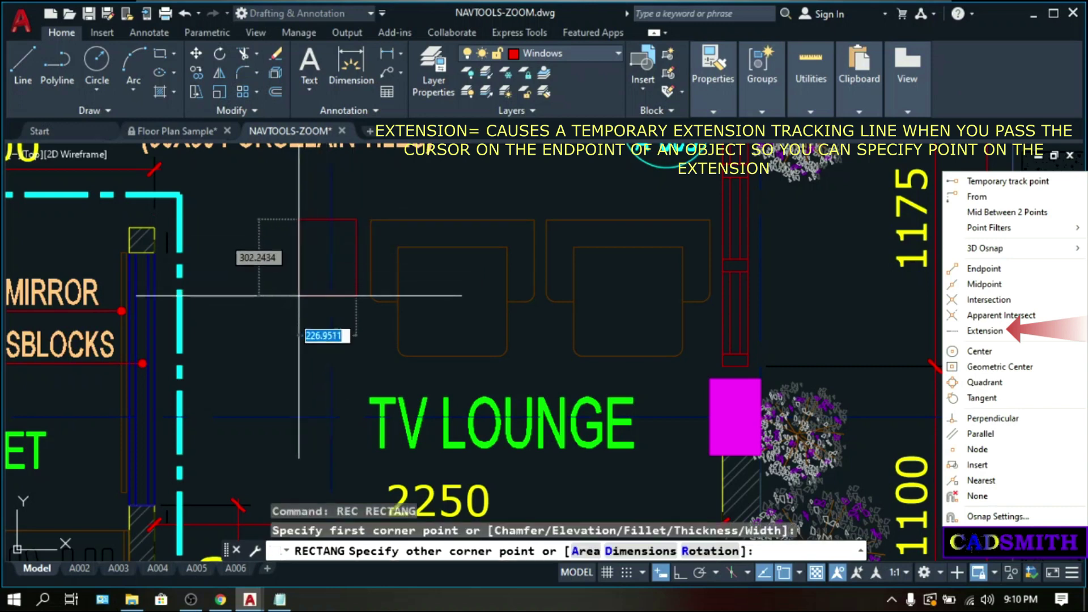
left_click(272, 304)
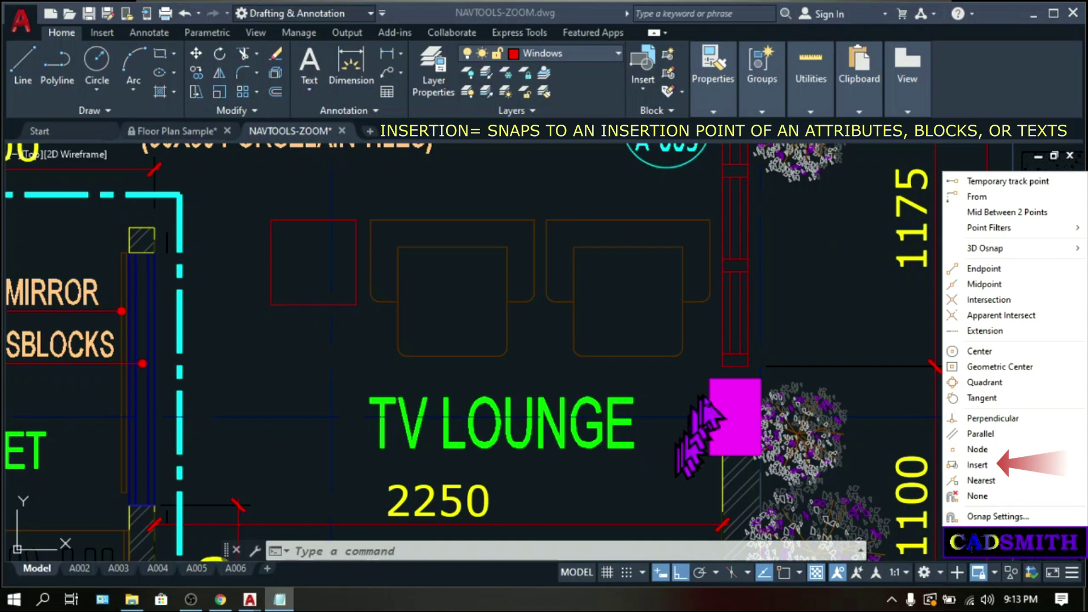
- Enable Insertion snap and draw a short vertical polyline from above the TV LOUNGE text down to the text's insertion point
left_click(799, 572)
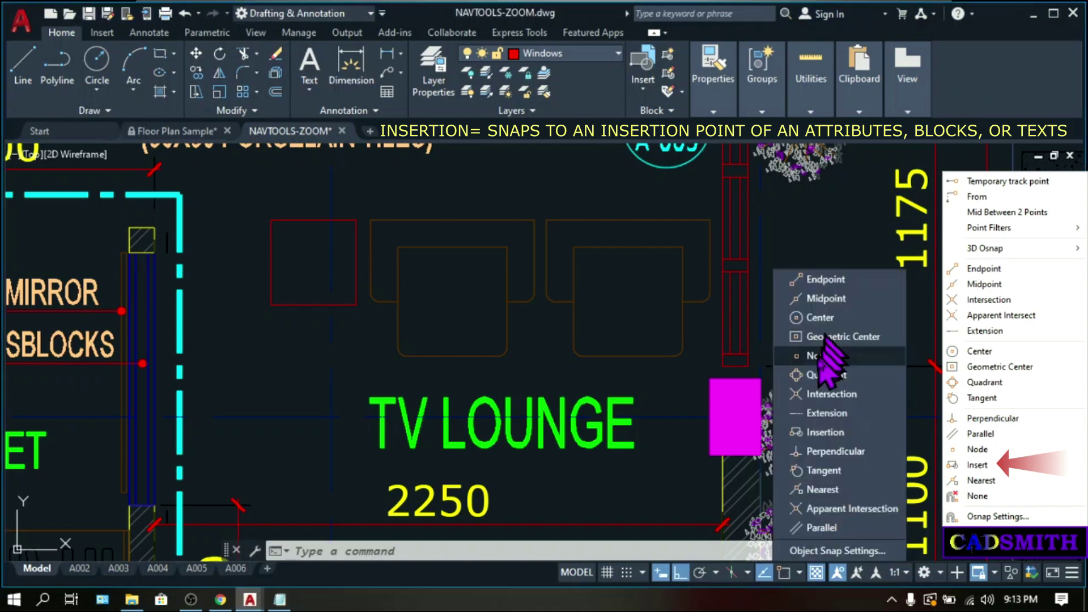
left_click(782, 434)
type("p")
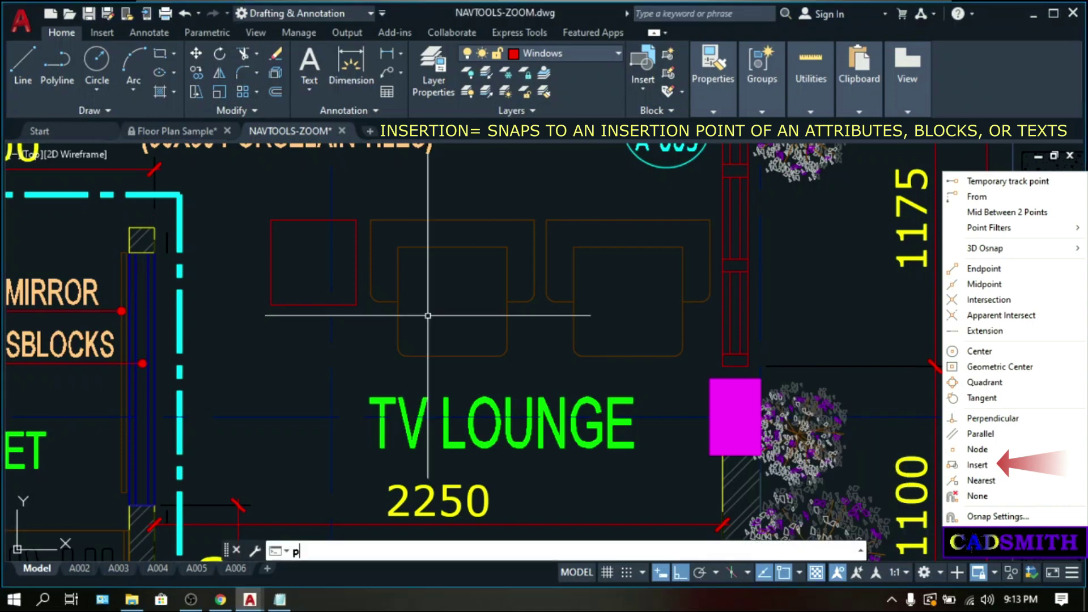
type("l")
key("Return")
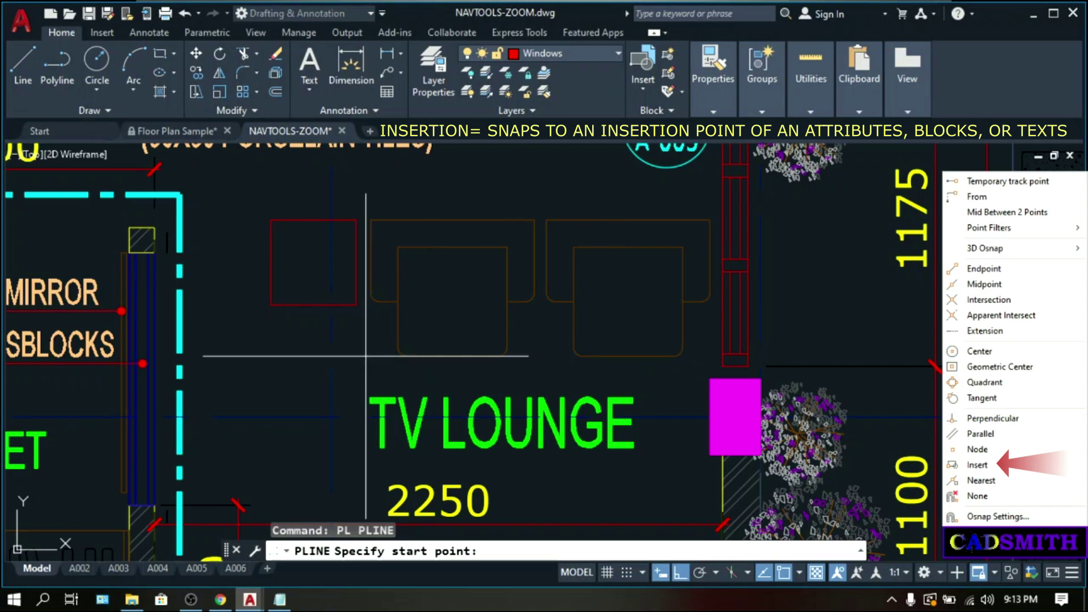
left_click(394, 339)
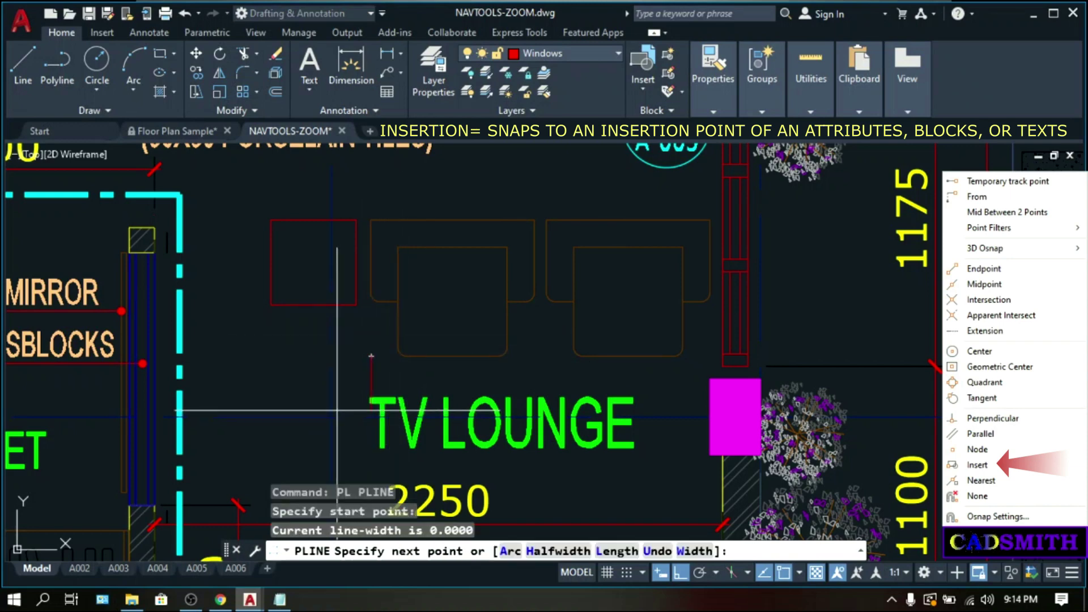
left_click(375, 397)
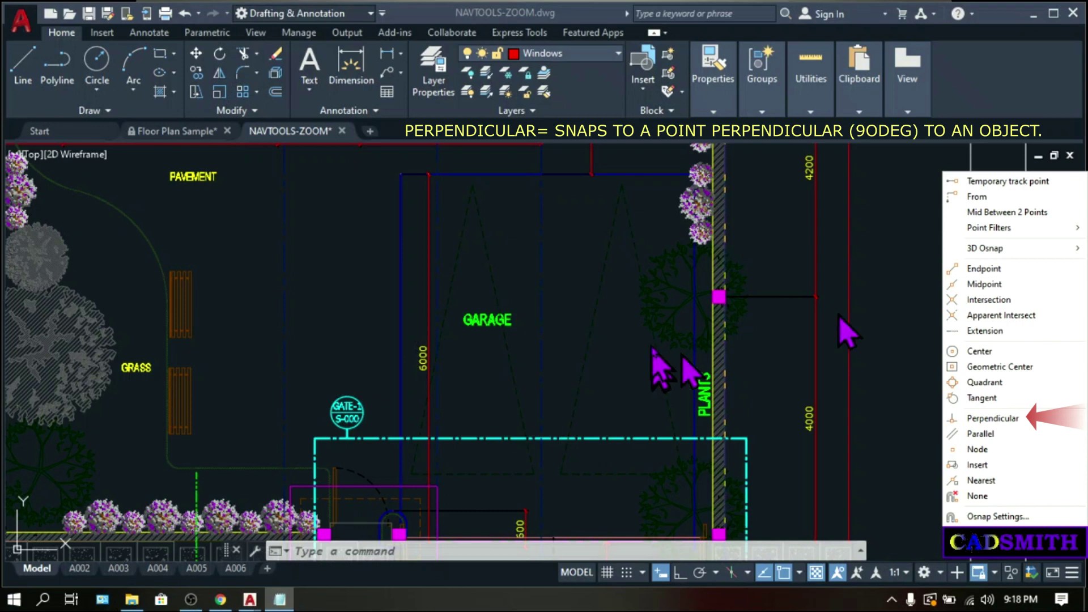
- Draw a polyline from the pavement left of the garage, ending perpendicular to the slanted dashed line of the right-hand car triangle
type("PL")
key("Return")
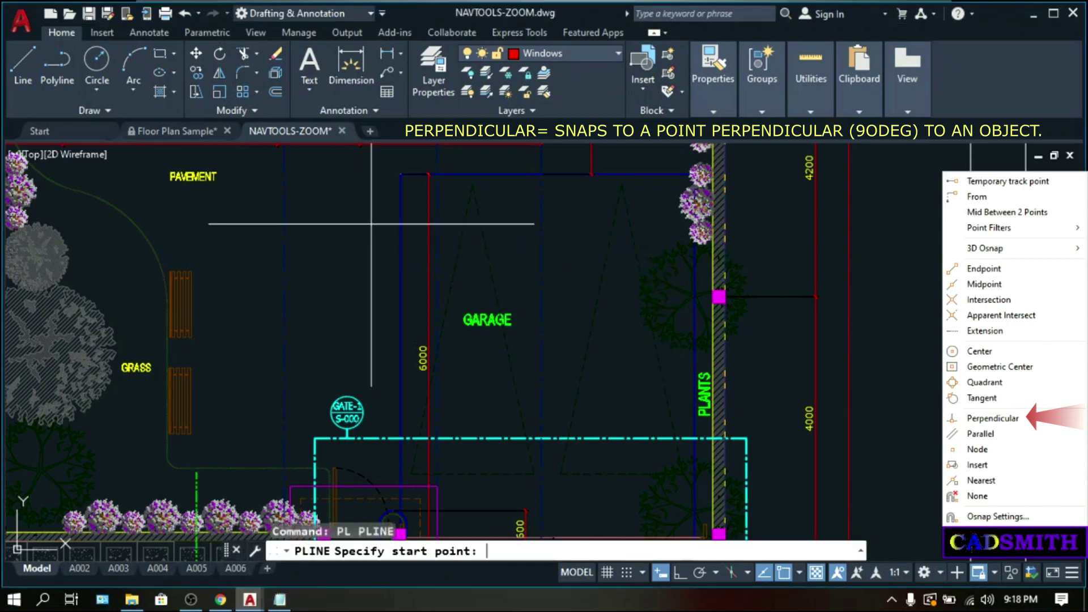
left_click(285, 218)
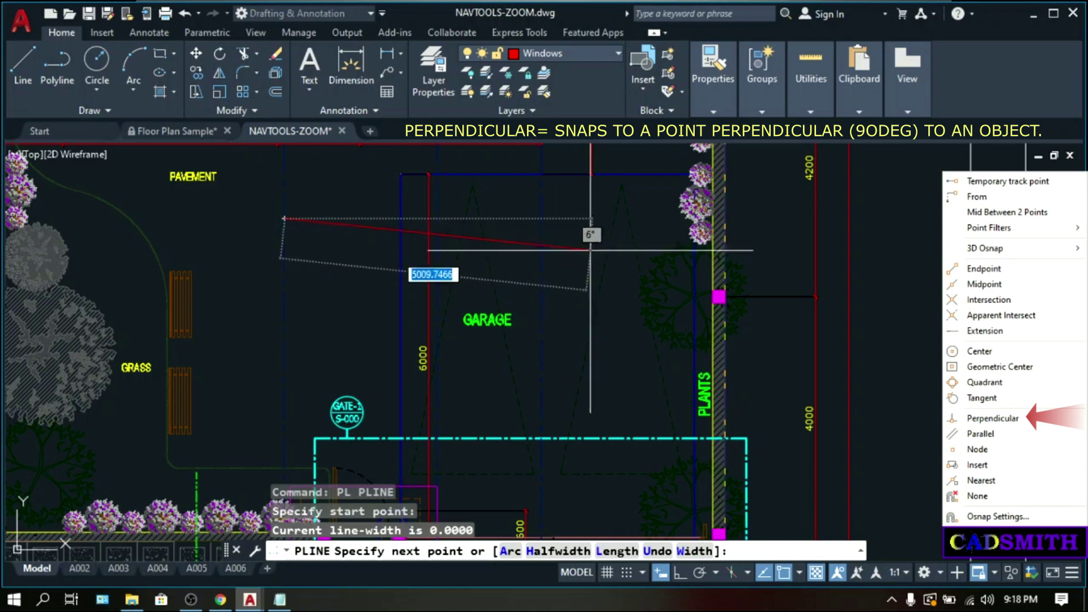
left_click(600, 285)
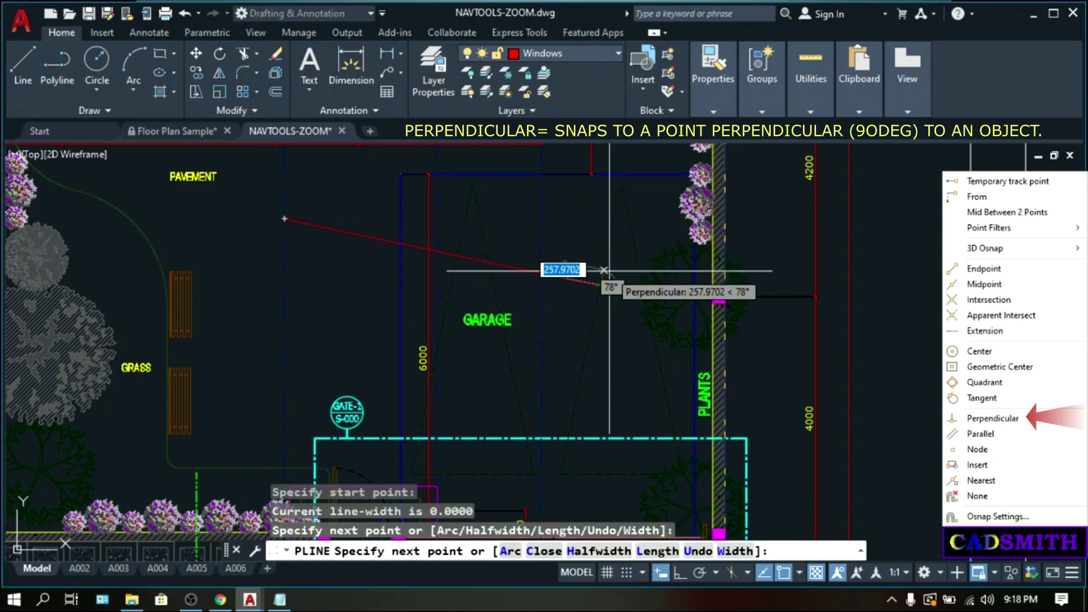
key("Return")
scroll(598, 288, "up", 4)
scroll(597, 288, "up", 5)
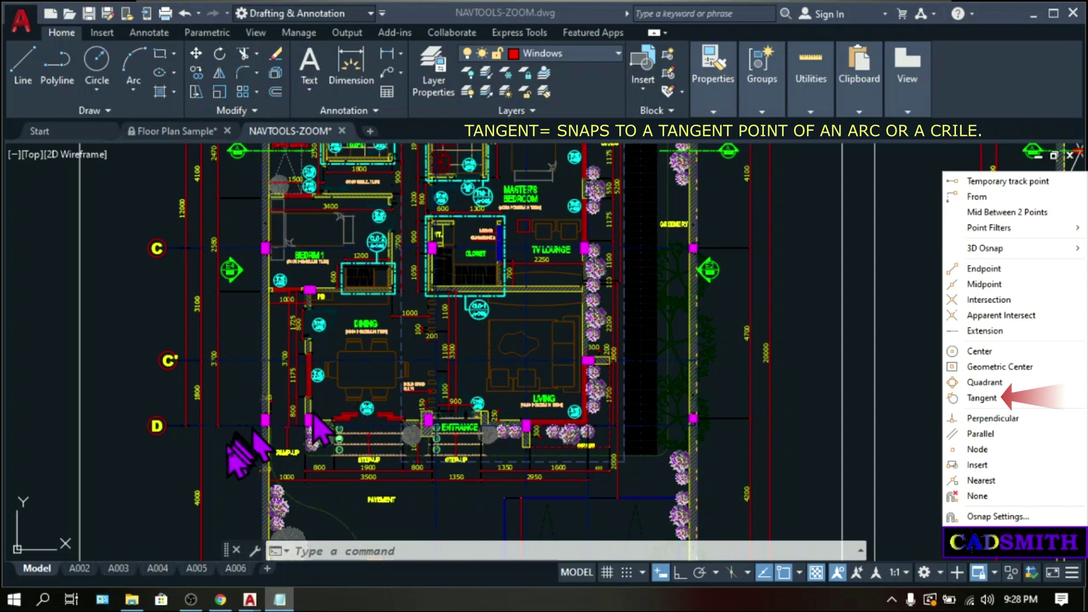
- Draw a polyline from below grid bubble D past its lower-left side, tangent to the circle, and inspect the tangent point up close
left_click(198, 476)
type("pl")
key("Return")
scroll(149, 453, "up", 8)
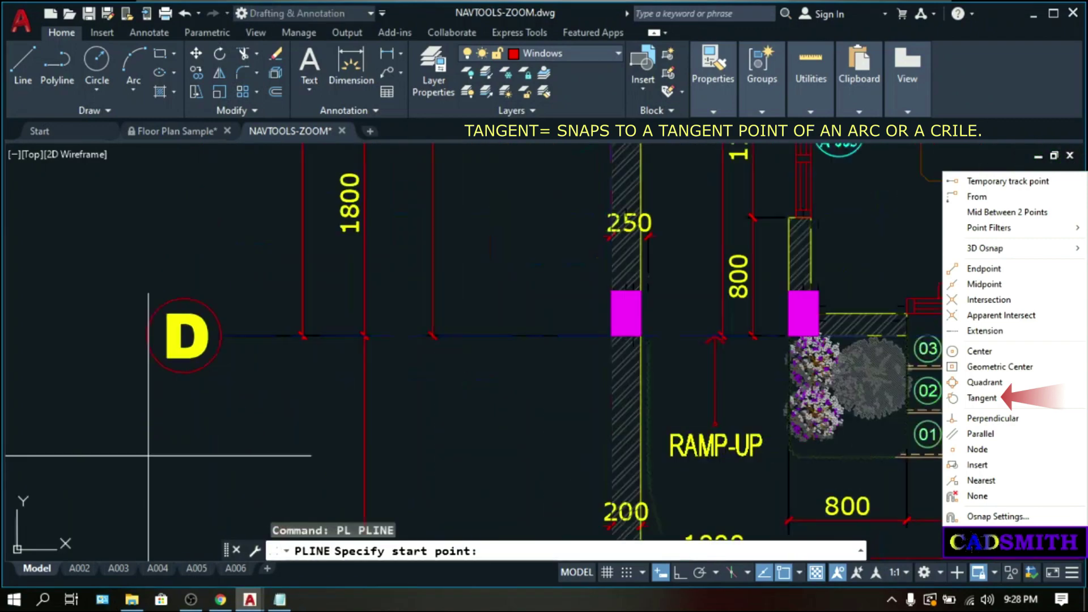
left_click(373, 494)
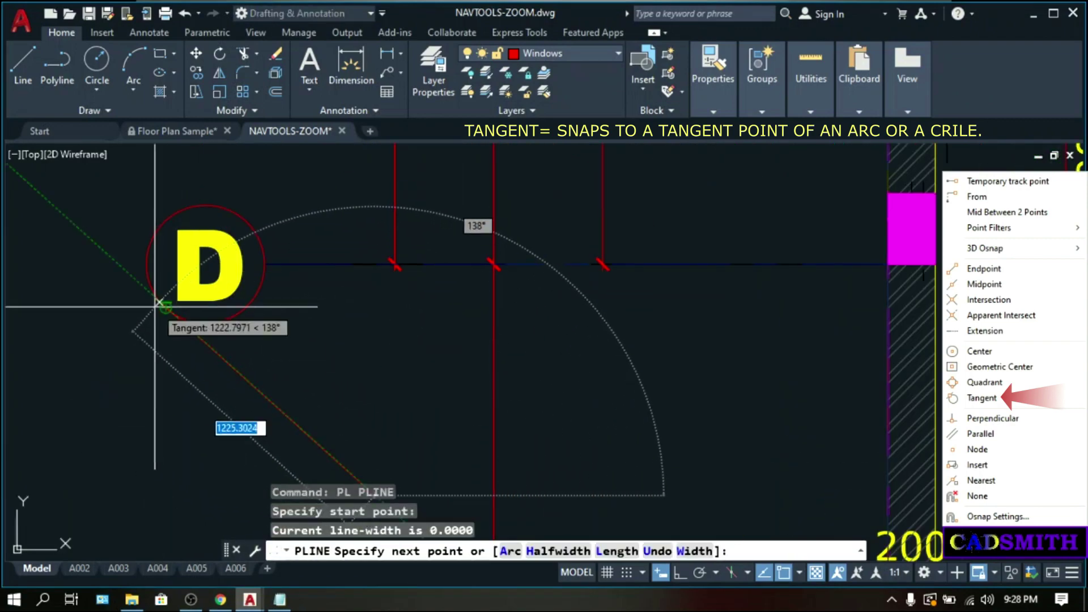
left_click(111, 261)
key("Escape")
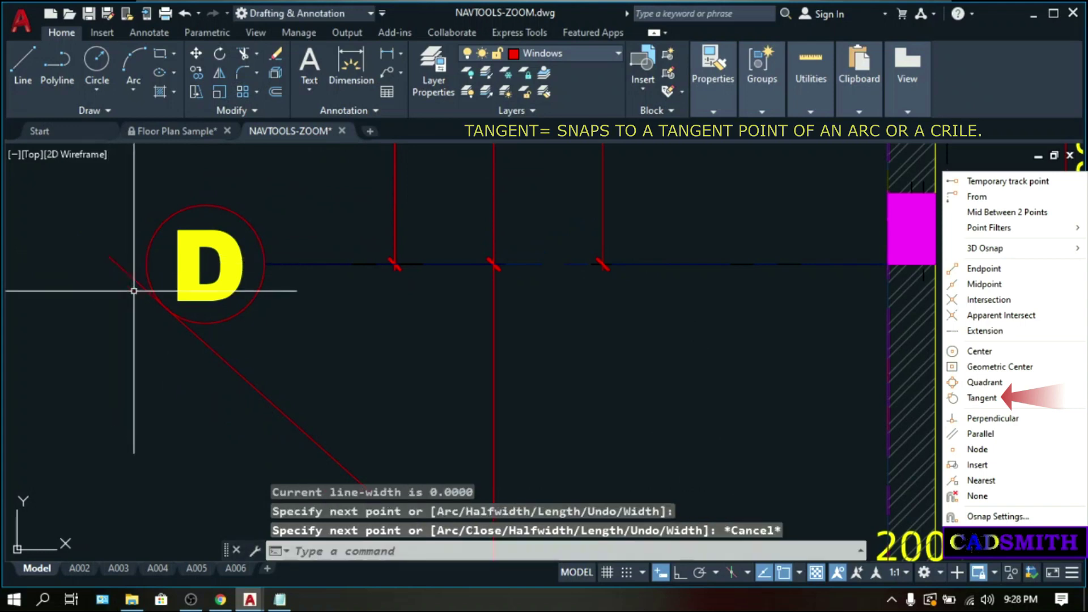
scroll(162, 306, "up", 6)
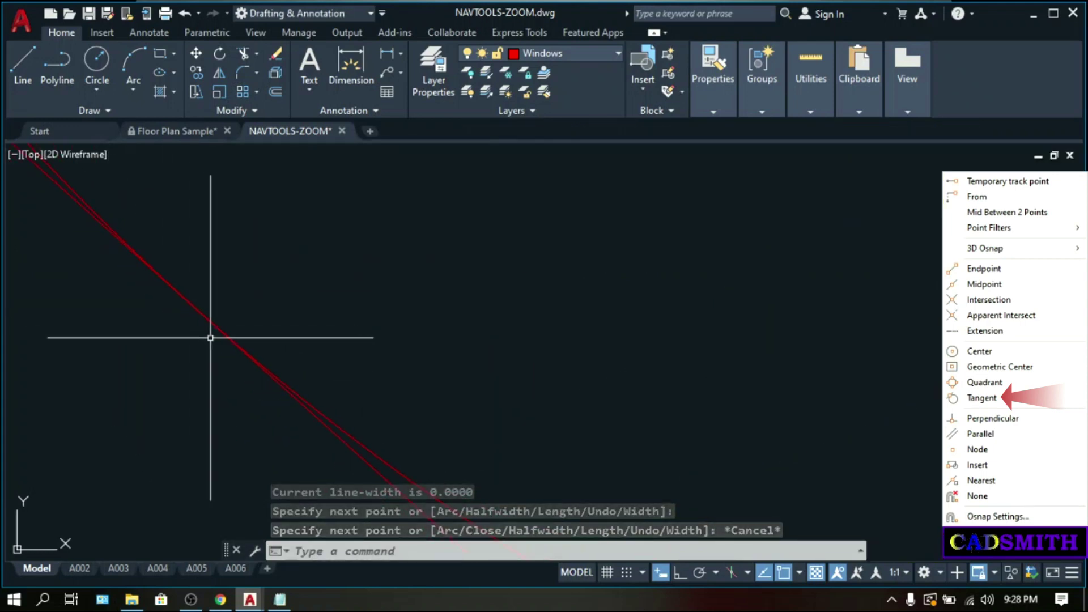
scroll(351, 353, "down", 4)
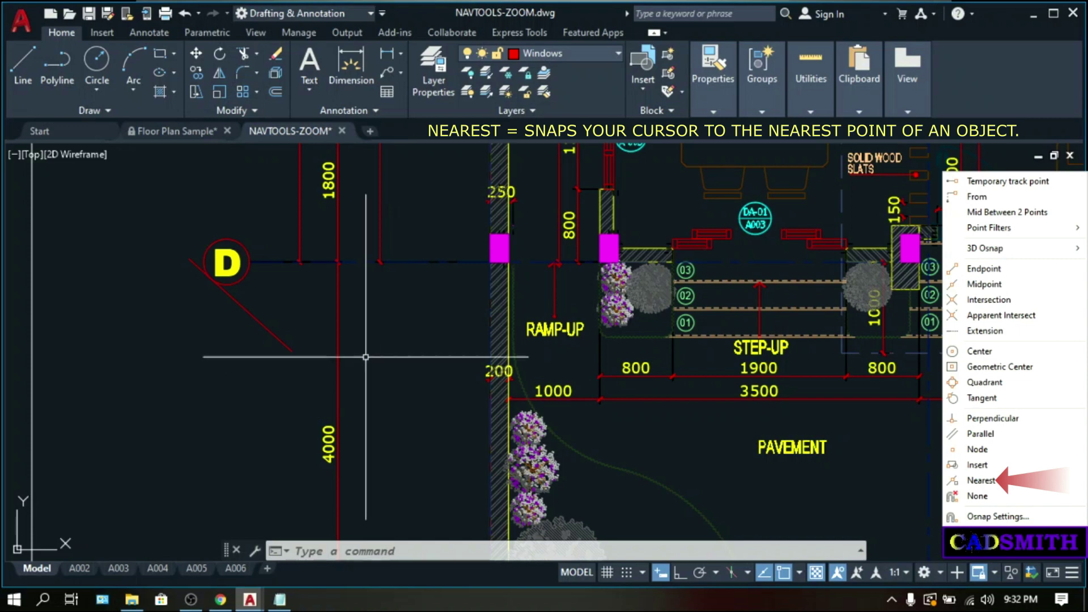
- Using Nearest snap, draw a polyline from a point on the tangent line to the left extension line of the 800 dimension below the steps
type("pl")
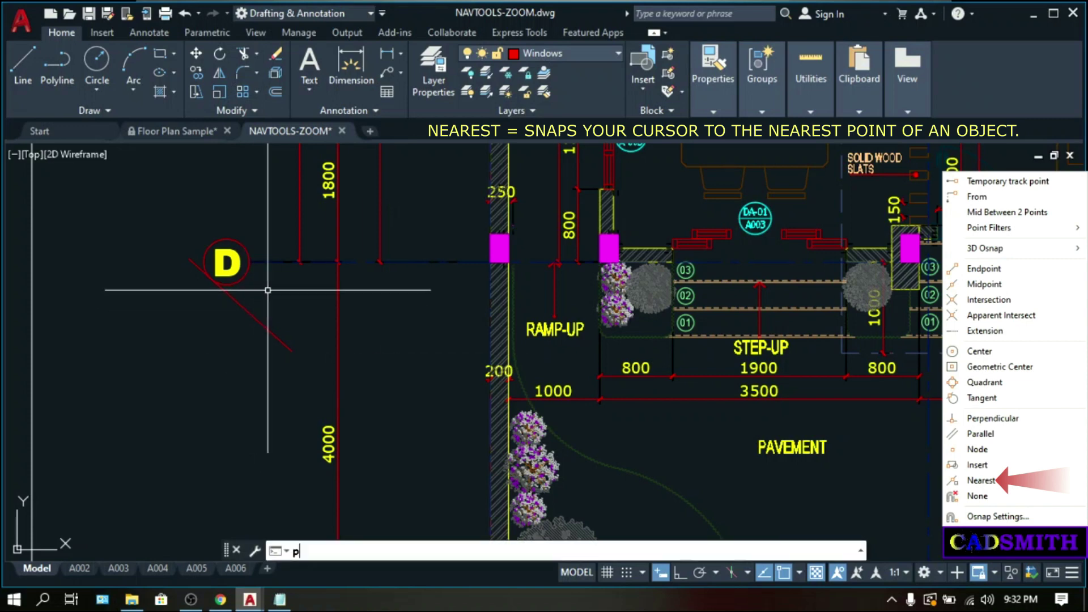
key("Return")
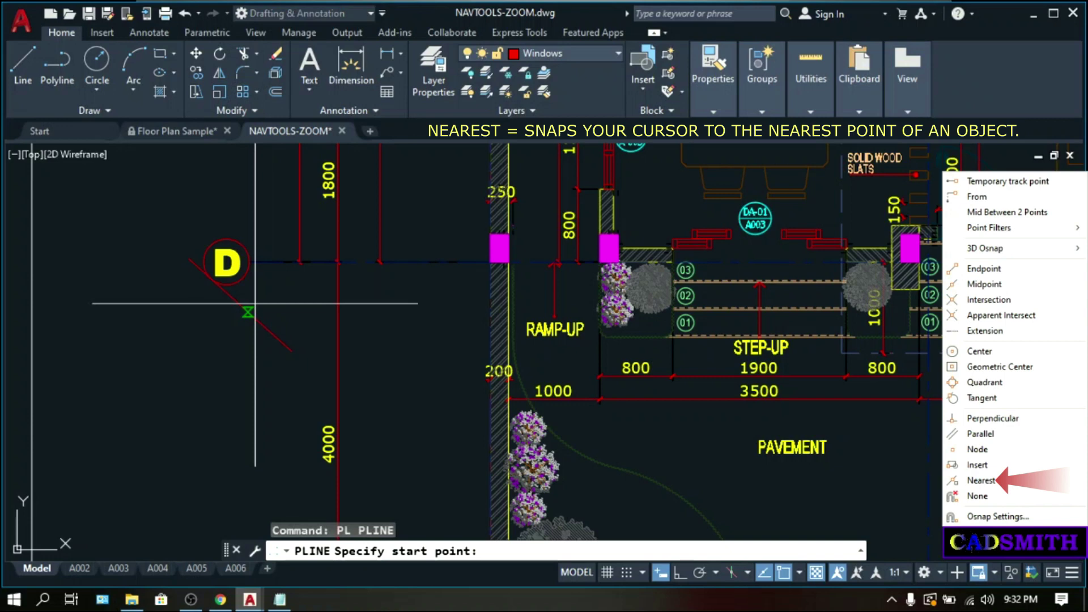
left_click(255, 303)
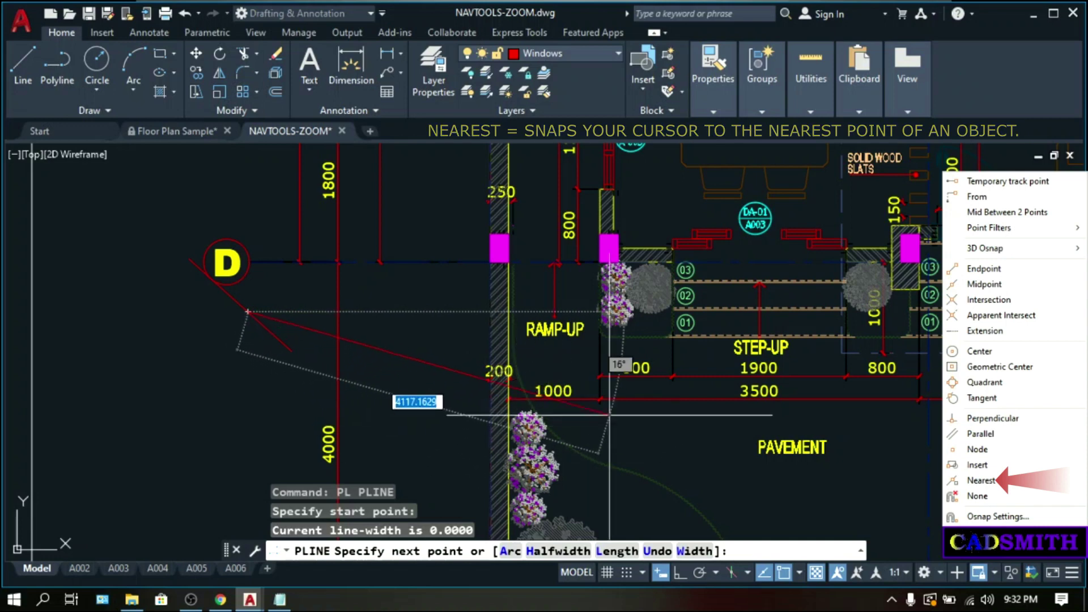
left_click(599, 353)
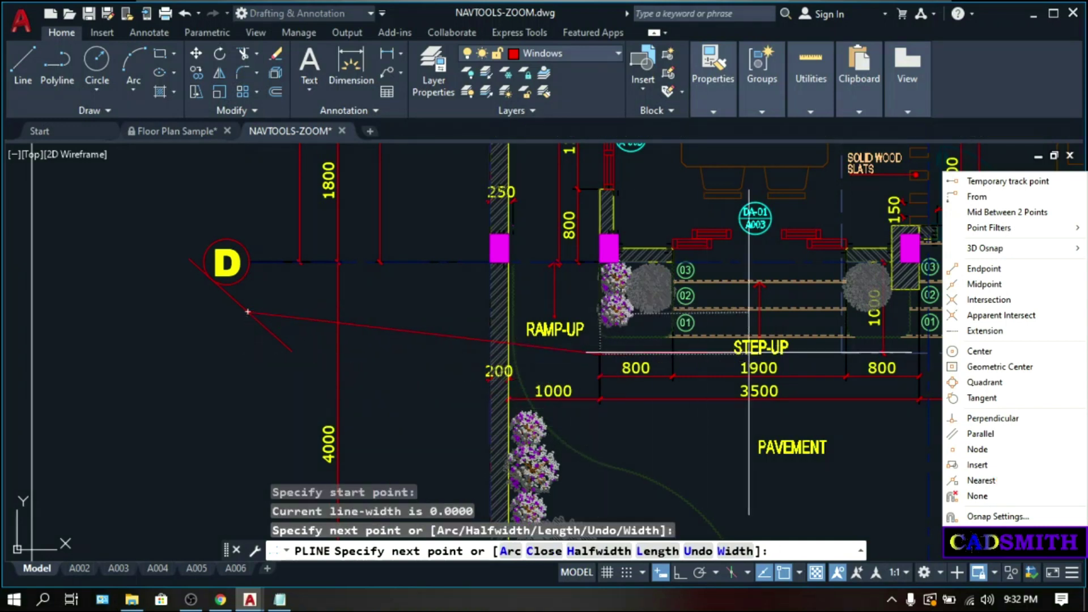
key("Escape")
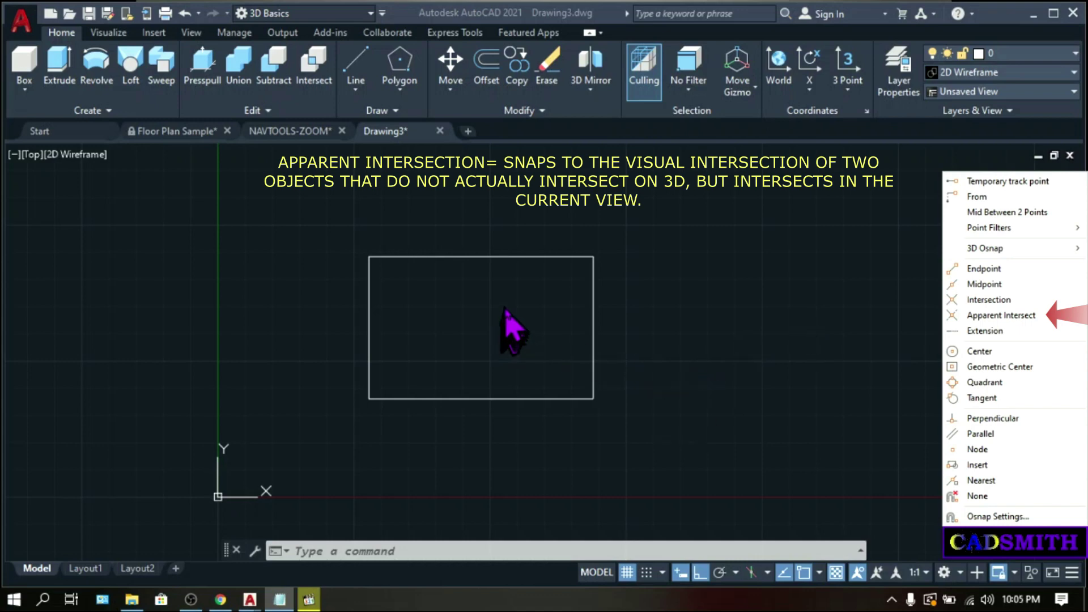
- Draw a horizontal polyline about 46.56 units long across the rectangle, extending past both its left and right edges
type("pl")
key("Return")
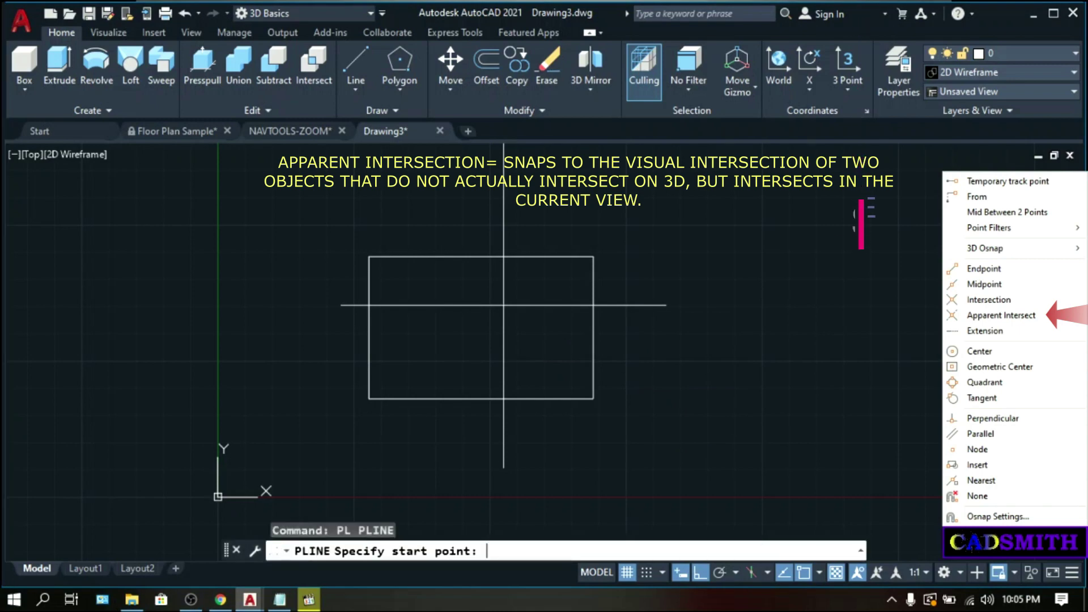
left_click(254, 313)
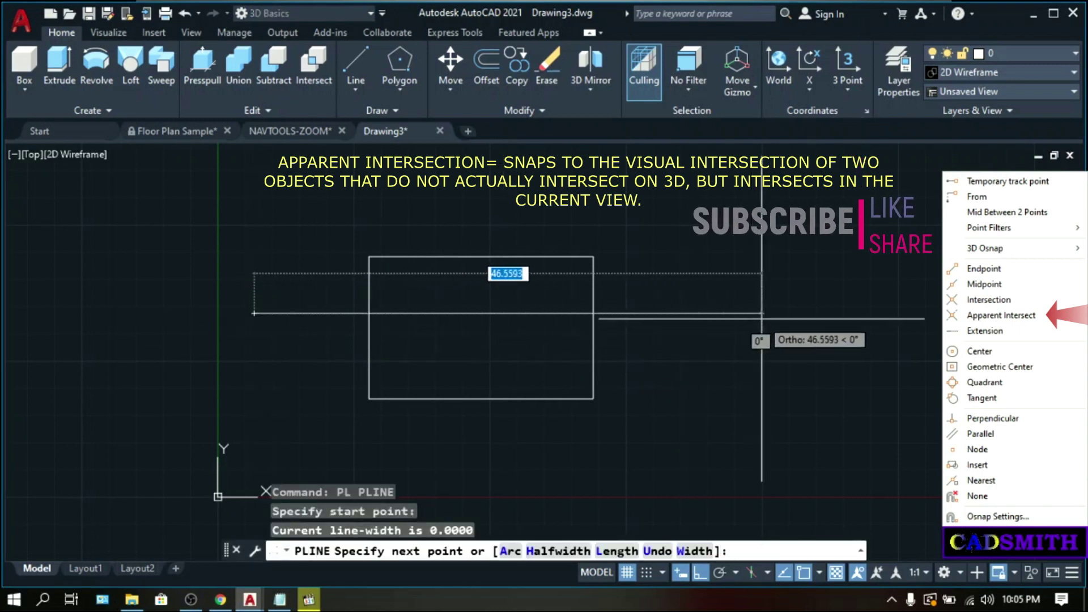
key("Escape")
key("Escape")
- Switch to the SW Isometric view and move the horizontal polyline straight up along Z, above the rectangle's plane
left_click(33, 154)
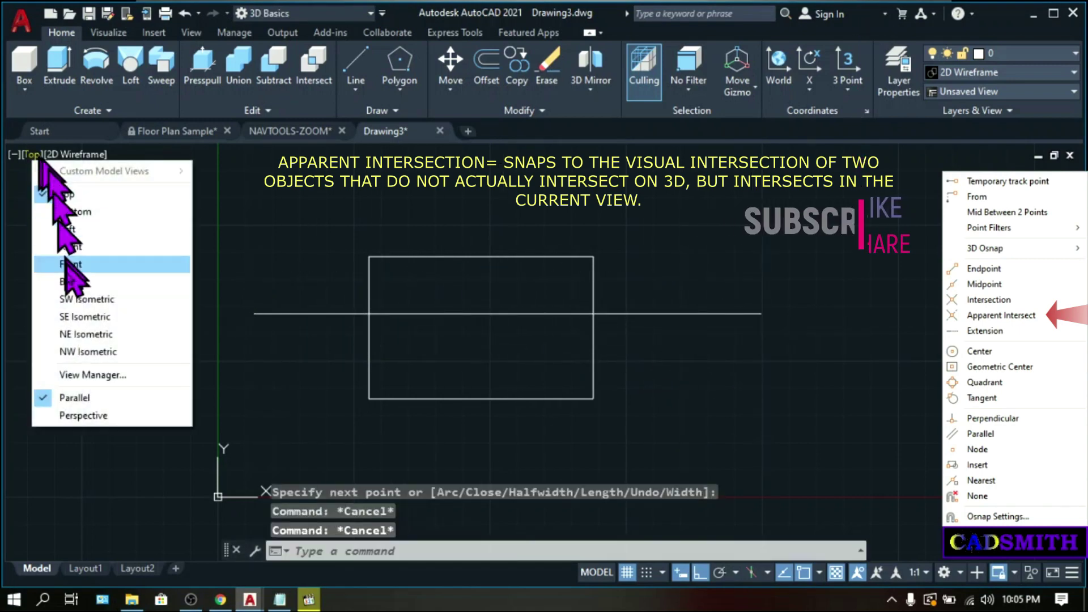
left_click(76, 299)
type("m")
key("Return")
left_click(584, 239)
left_click(462, 275)
key("Return")
left_click(609, 343)
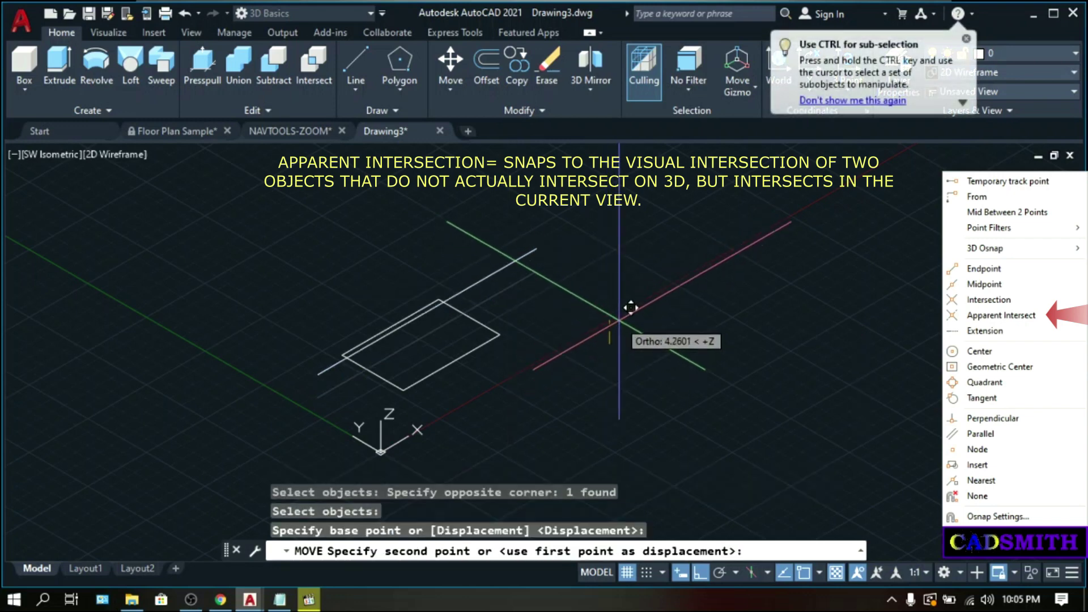
left_click(623, 315)
middle_click_drag(442, 193, 482, 245)
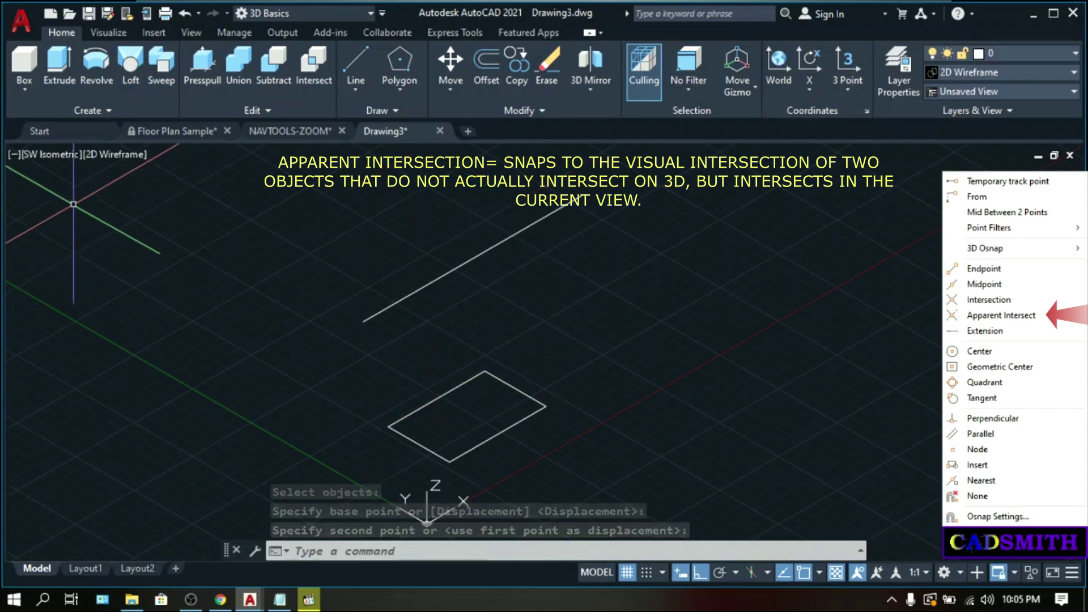
- Return to the Top view and start a polyline from a point above and to the right of the rectangle
left_click(46, 154)
left_click(71, 191)
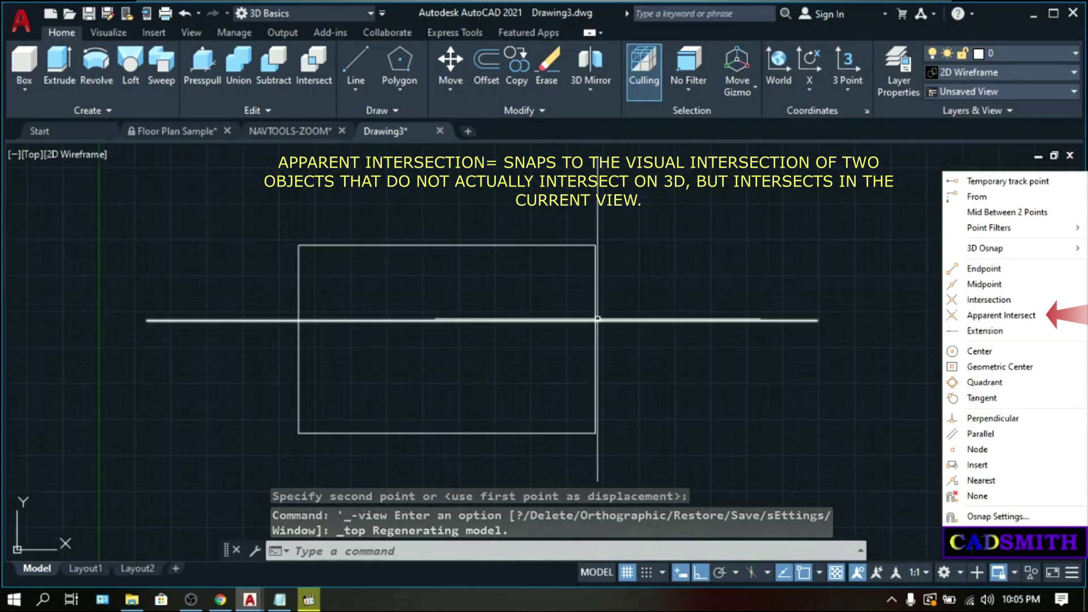
type("p")
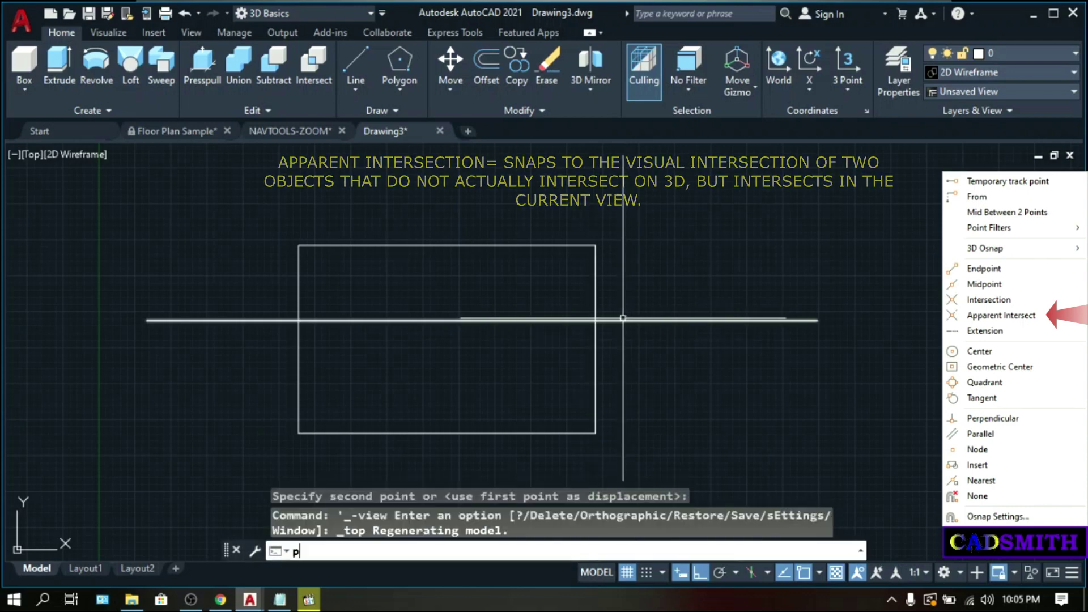
type("l")
key("Return")
left_click(786, 179)
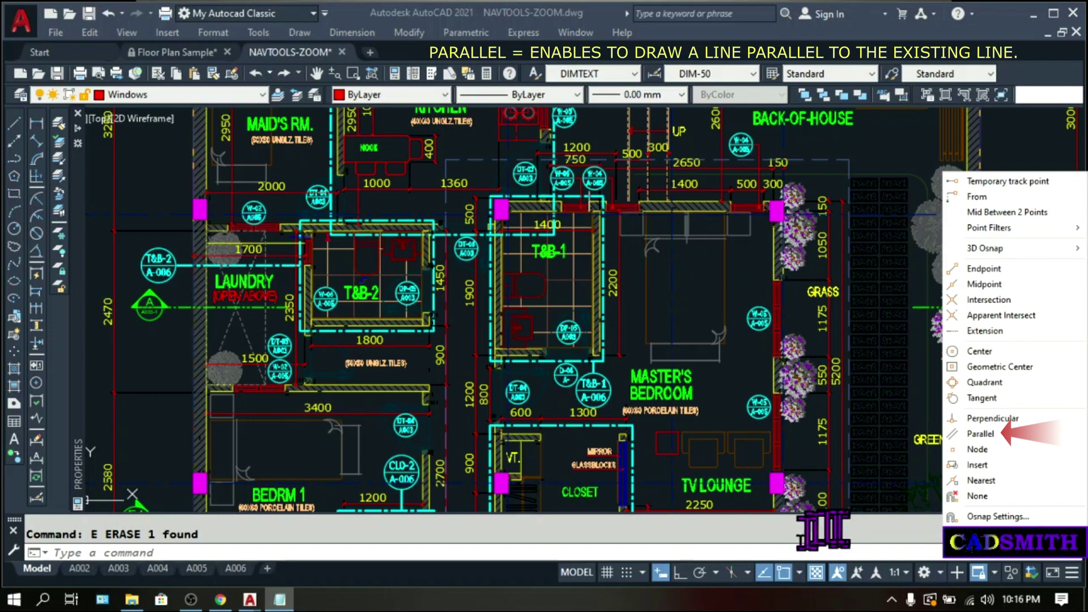
- Using Parallel snap, draw a polyline about 590 units long beside the wall below LAUNDRY, parallel to the slanted dashed line rising to the right
right_click(786, 581)
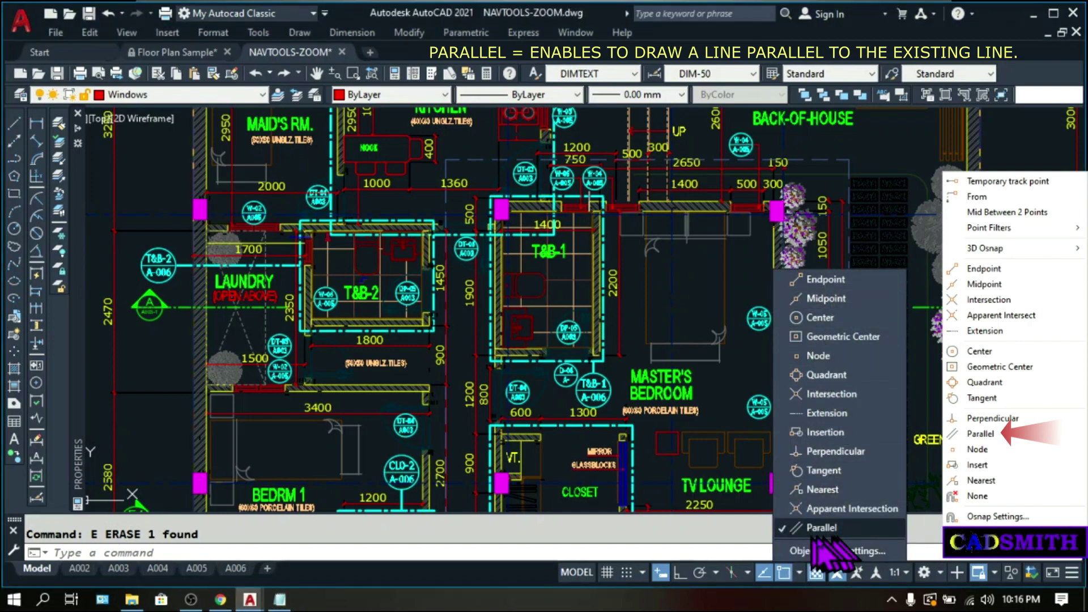
scroll(410, 294, "up", 5)
type("l")
key("Return")
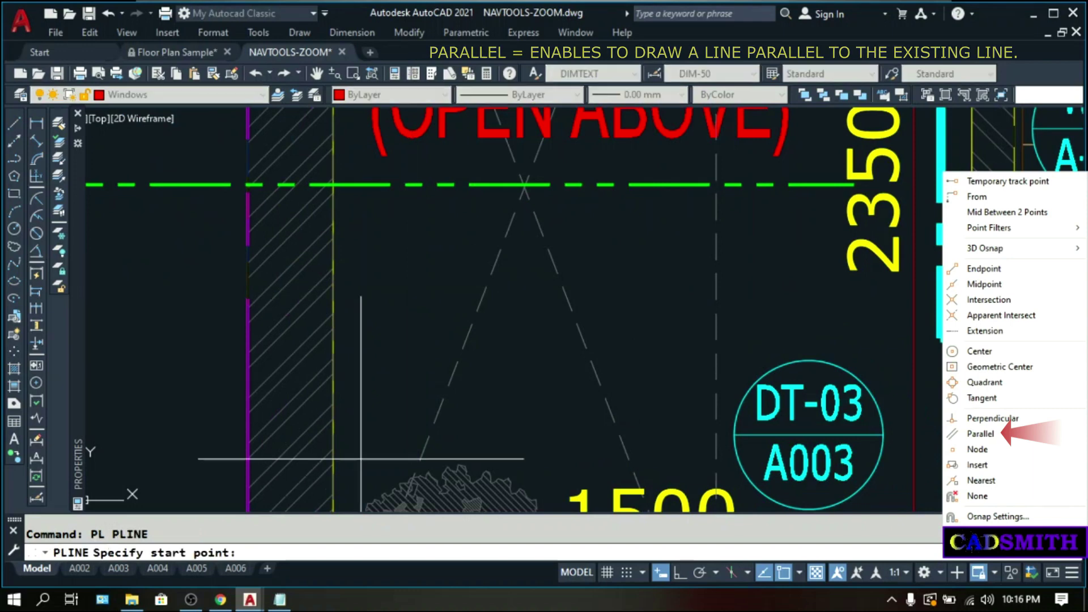
left_click(370, 461)
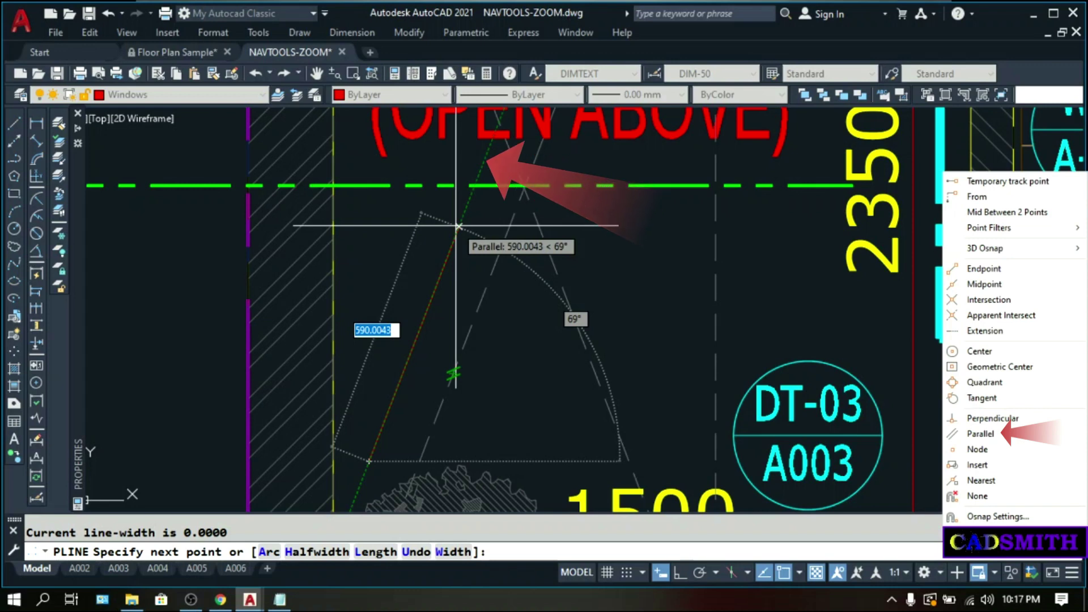
left_click(458, 226)
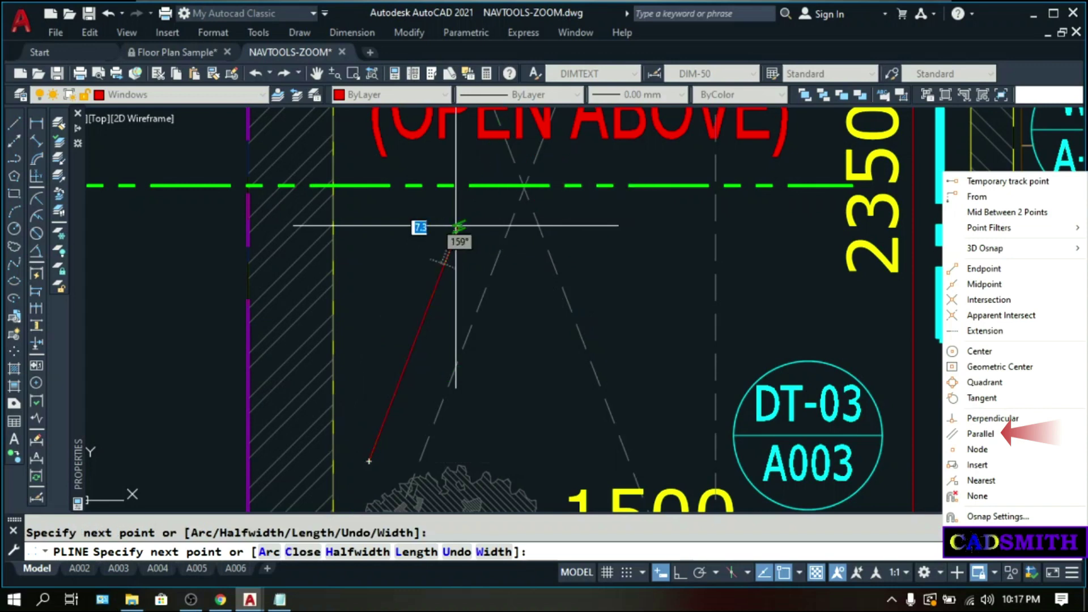
key("Return")
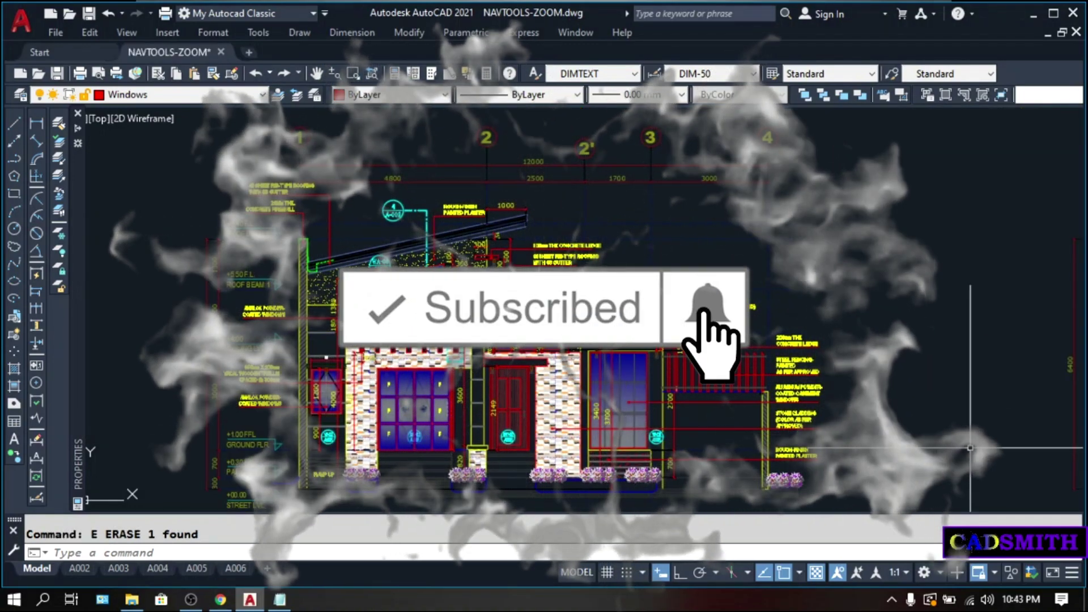
- Review the running object snap modes in Drafting Settings and close the dialog without changing them
type("os")
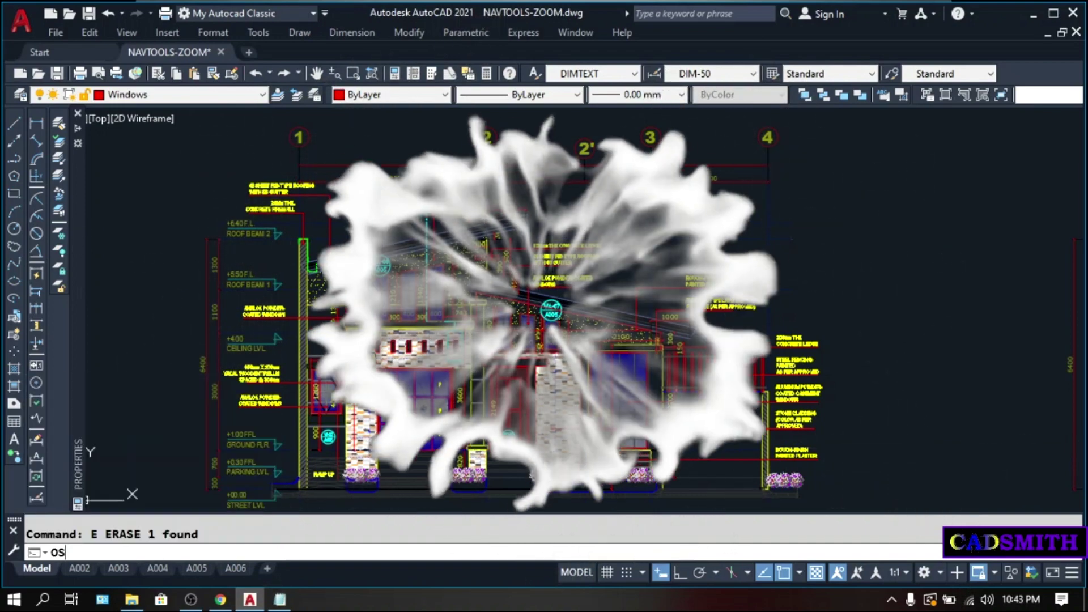
key("Return")
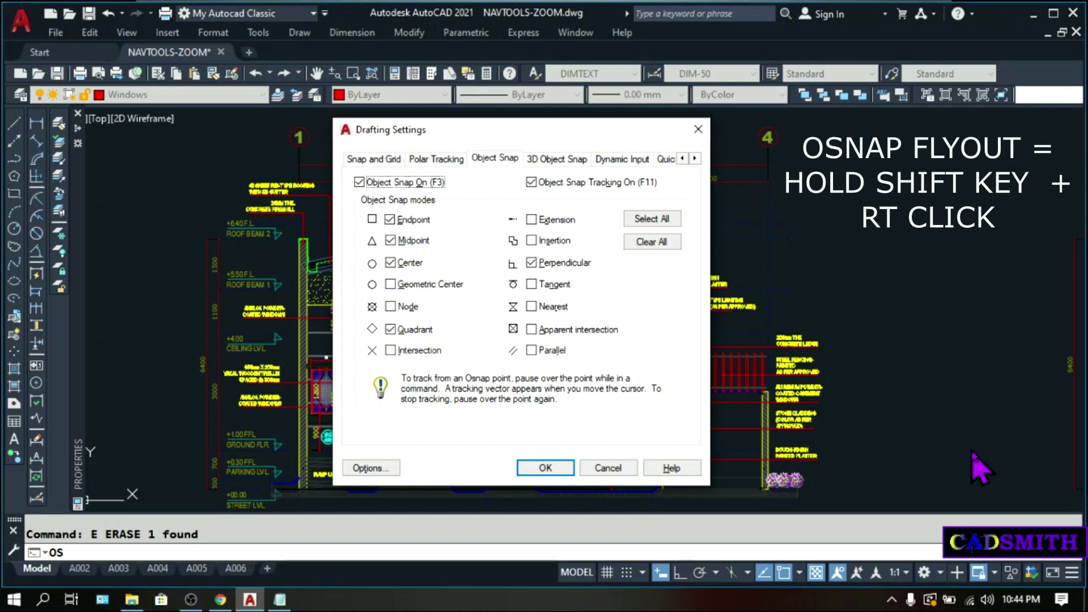
key("Return")
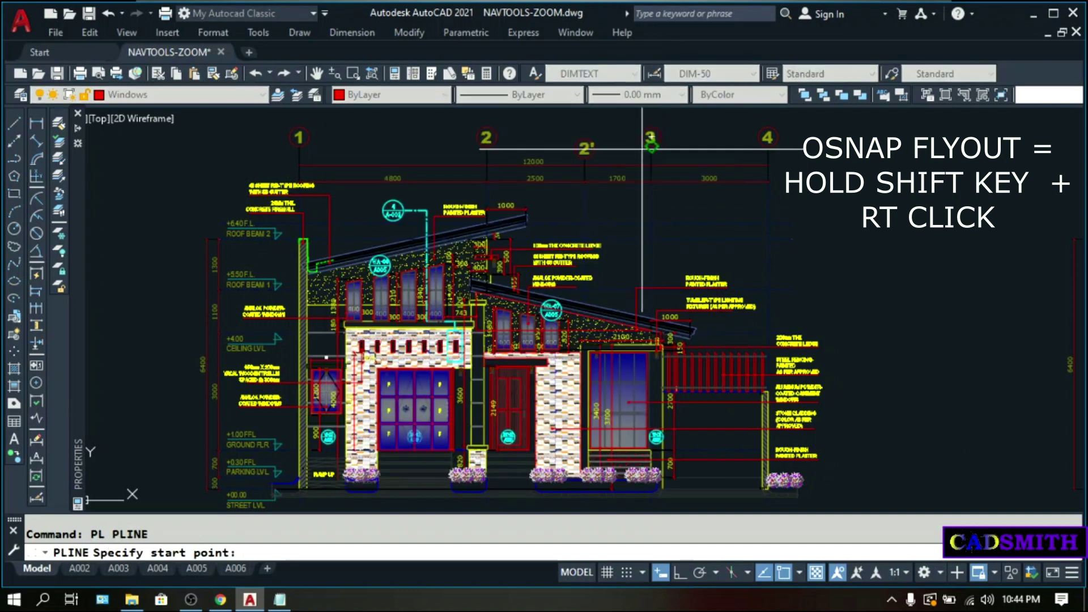
- Draw a polyline from between grid bubbles 2' and 3 down to the lower sloping roof, using a one-time Perpendicular snap override for its endpoint
left_click(627, 150)
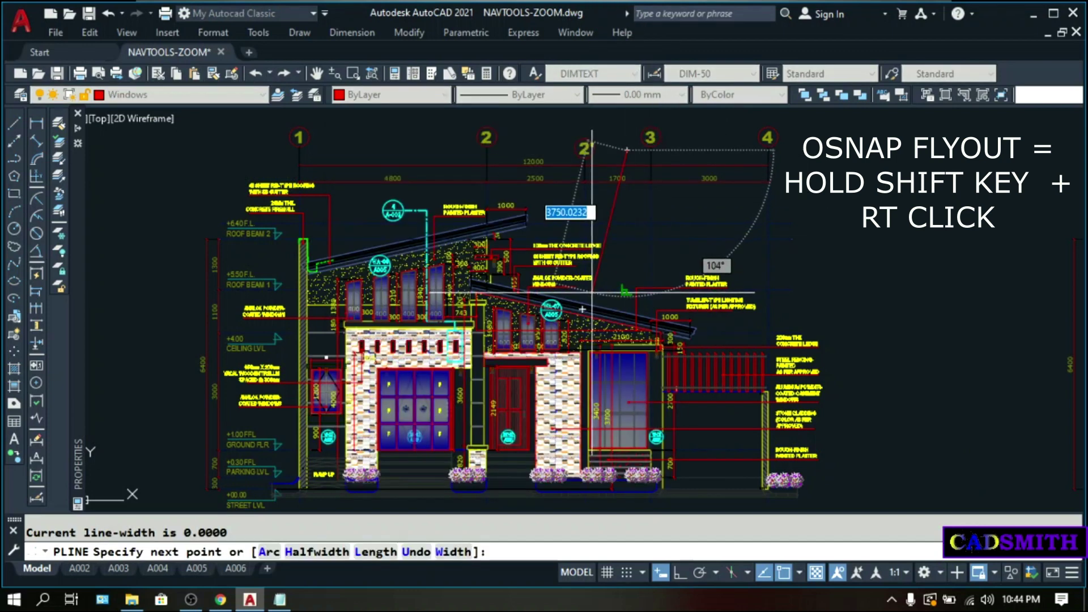
right_click(592, 293, "shift")
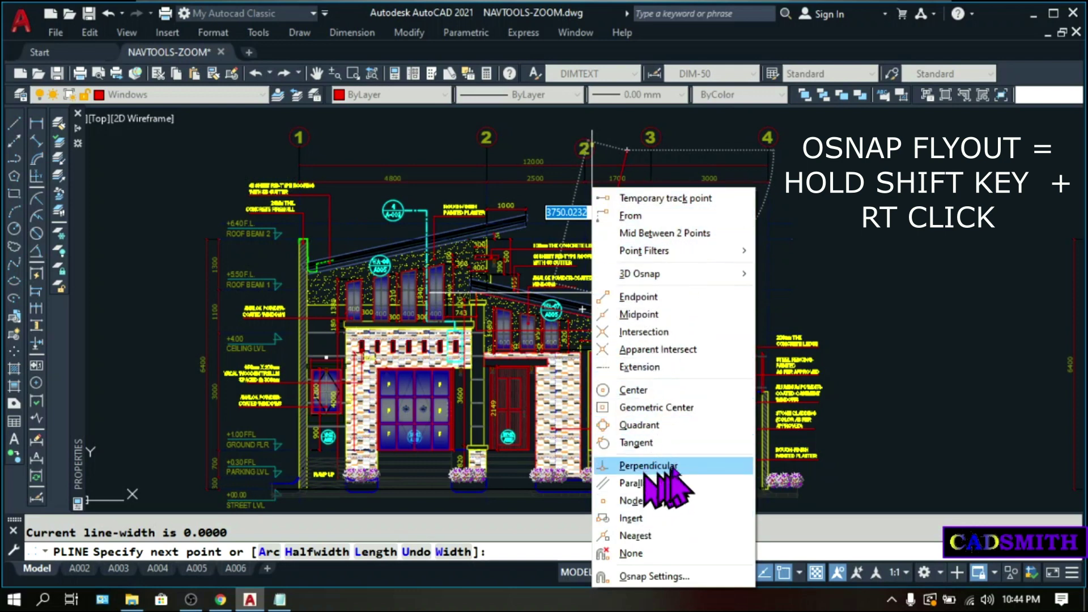
left_click(632, 470)
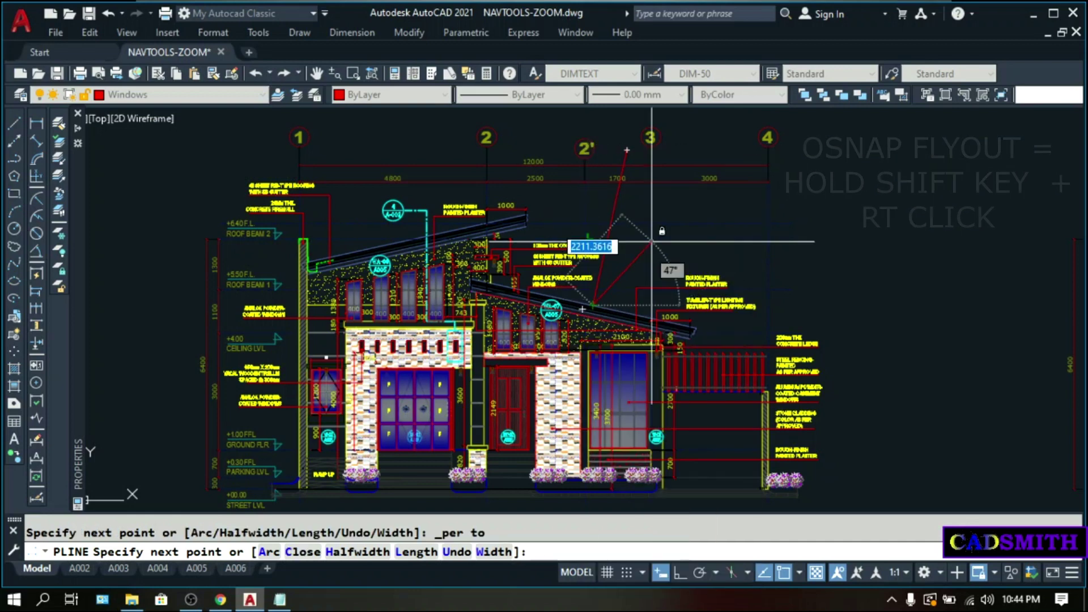
key("Return")
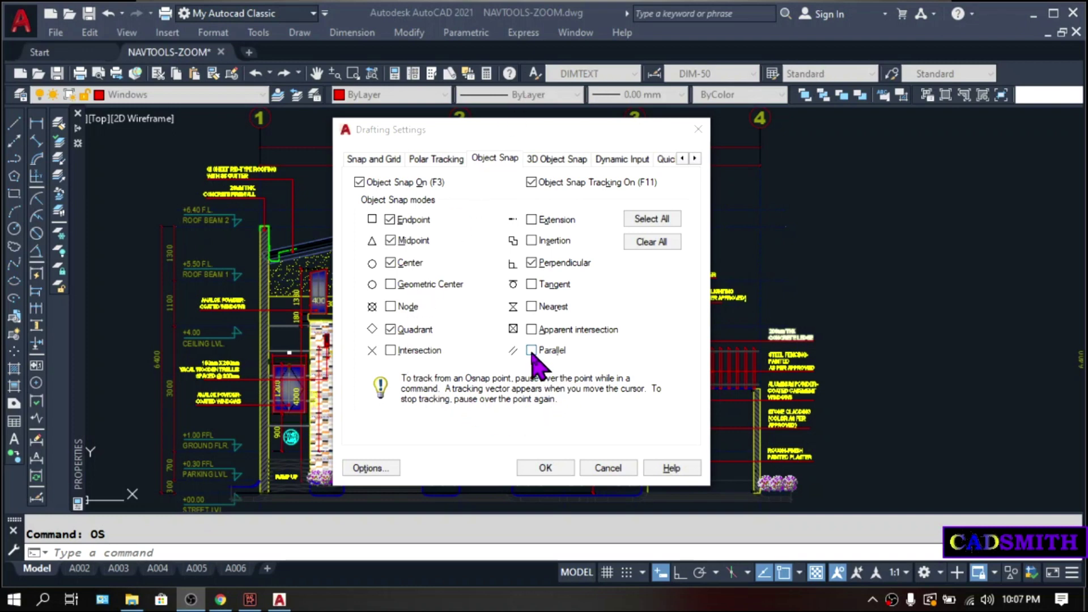
- Enable the Parallel object snap mode in Drafting Settings and apply the change
left_click(531, 350)
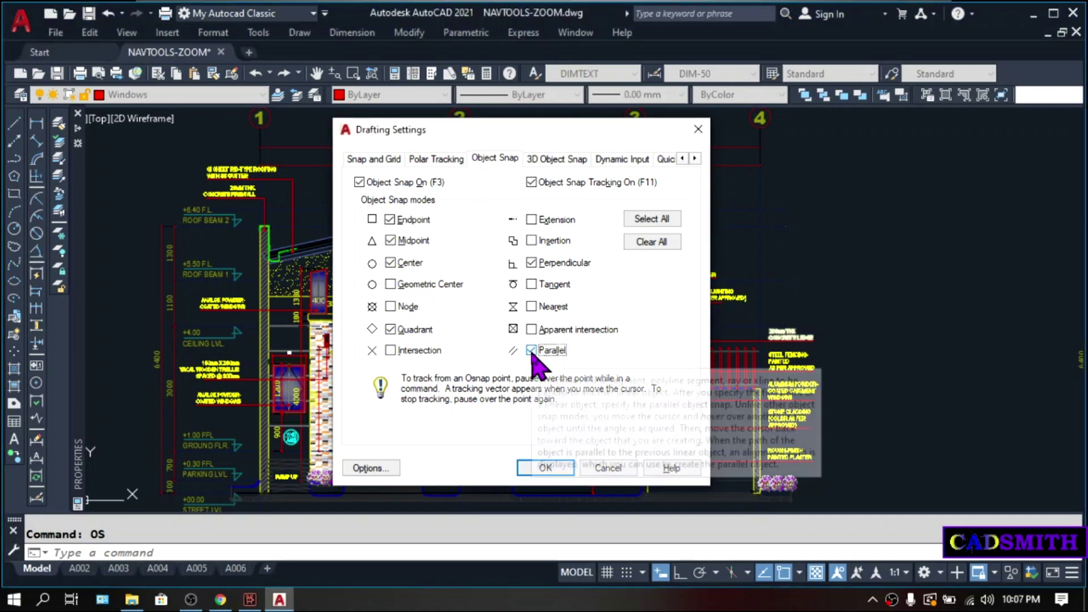
left_click(547, 468)
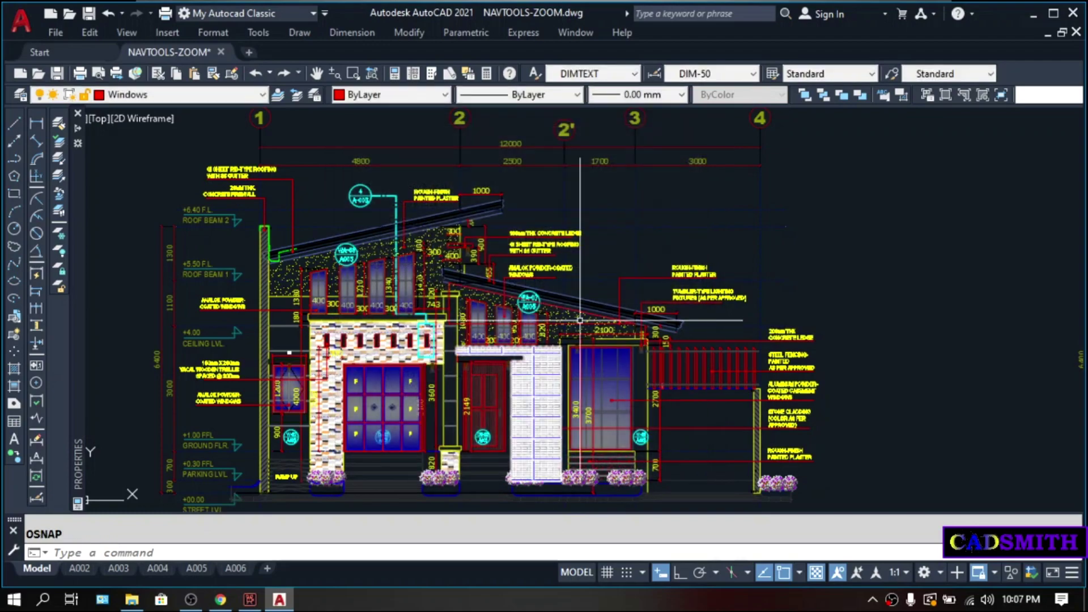